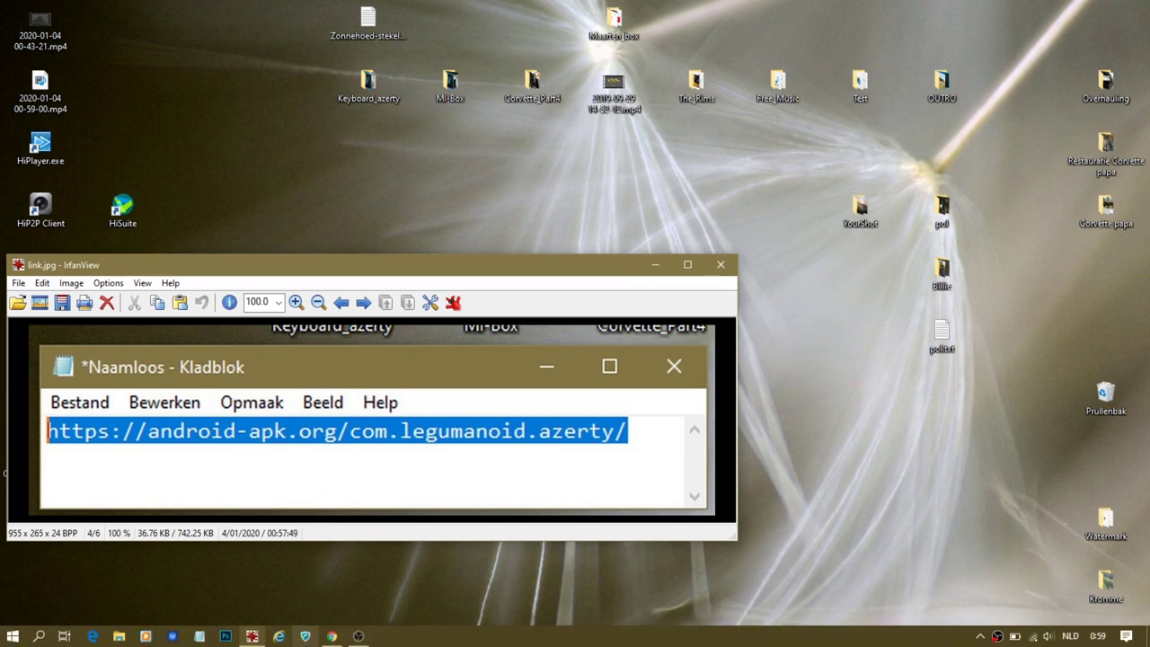
Step: In Chrome, select the android-apk.org/com.legumanoid.azerty address and scroll to the Download section and back
{"action": "left_click", "coordinate": [332, 636]}
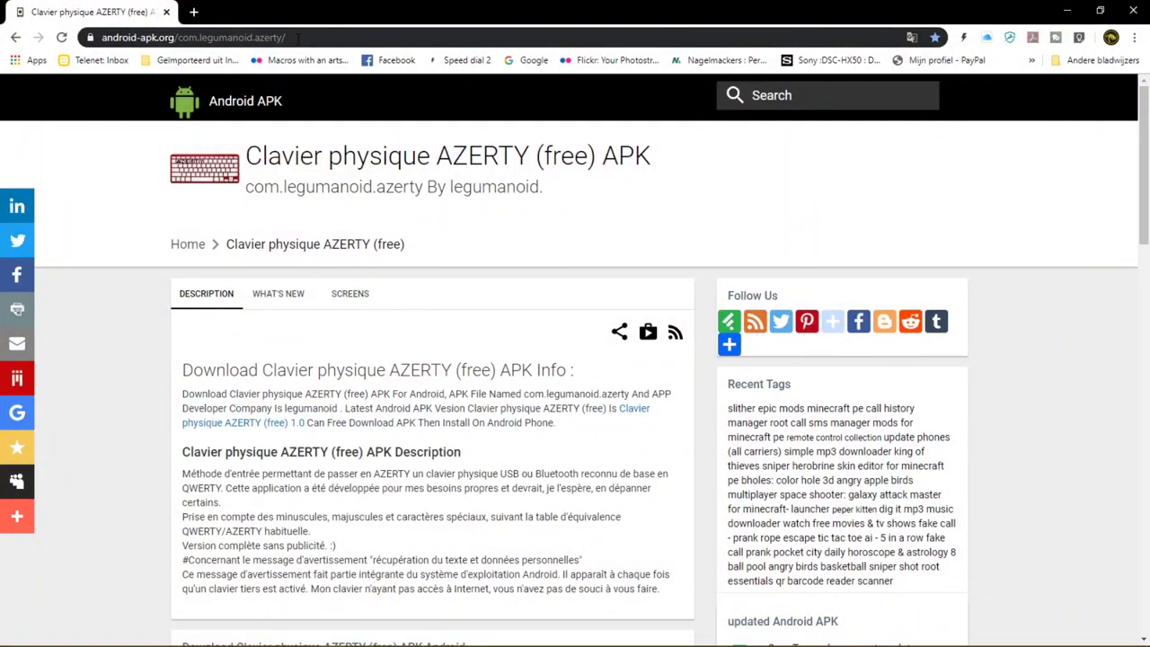
{"action": "left_click_drag", "start_coordinate": [298, 39], "coordinate": [98, 38]}
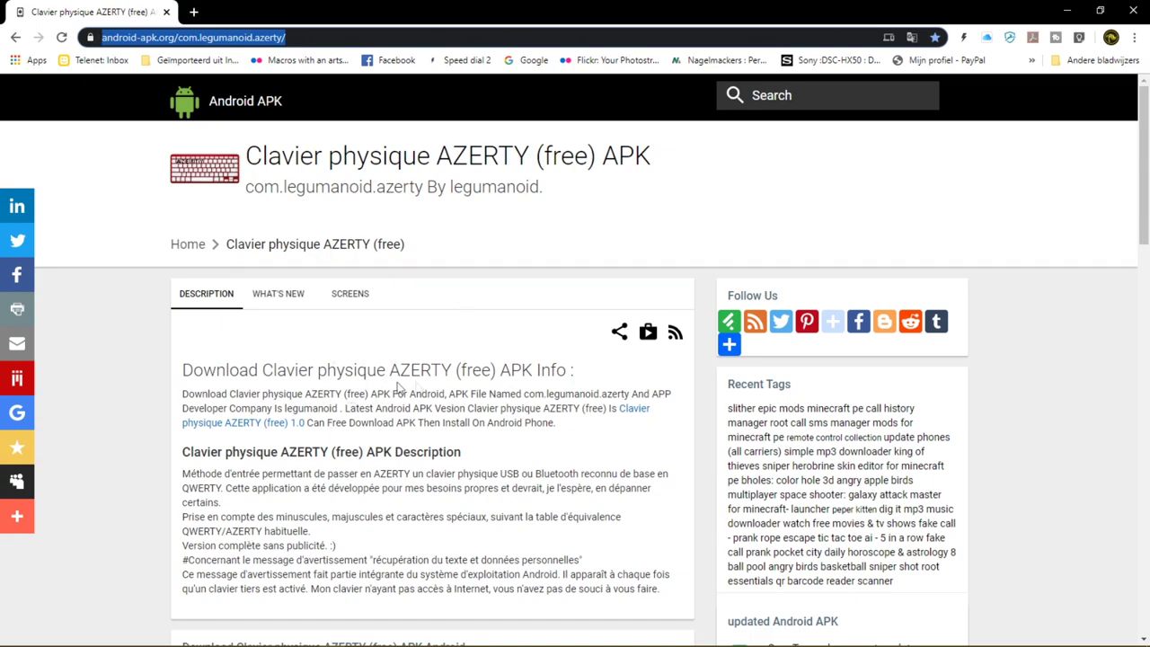
{"action": "scroll", "coordinate": [430, 393], "scroll_direction": "down", "scroll_amount": 3}
{"action": "scroll", "coordinate": [422, 386], "scroll_direction": "down", "scroll_amount": 1}
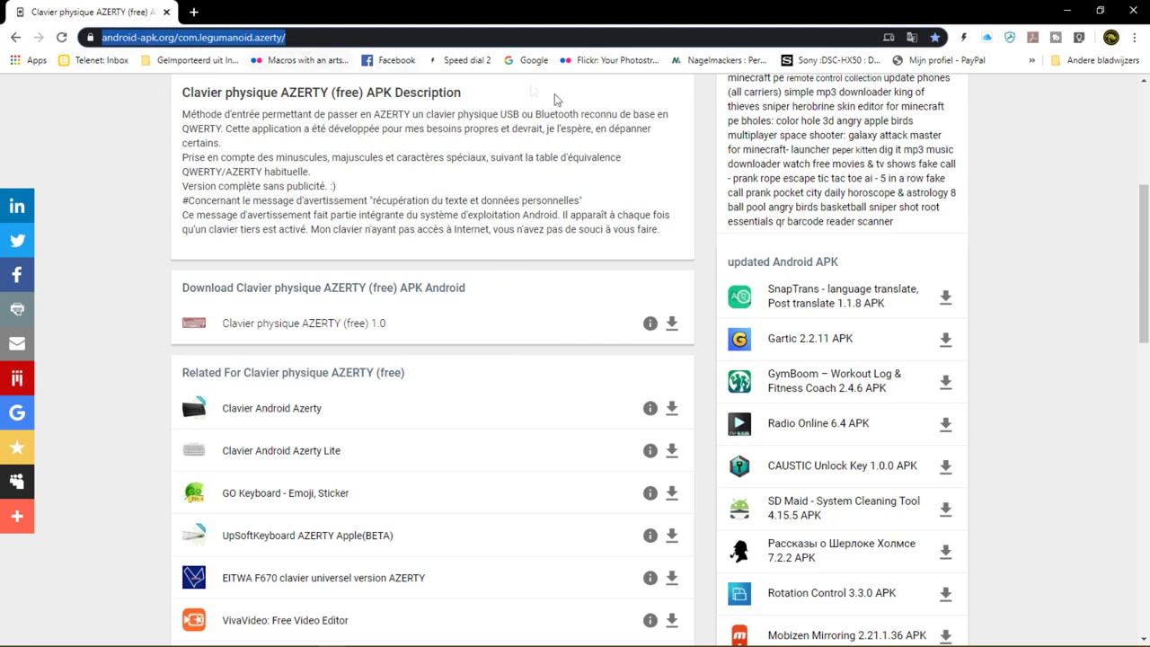
{"action": "scroll", "coordinate": [564, 216], "scroll_direction": "up", "scroll_amount": 4}
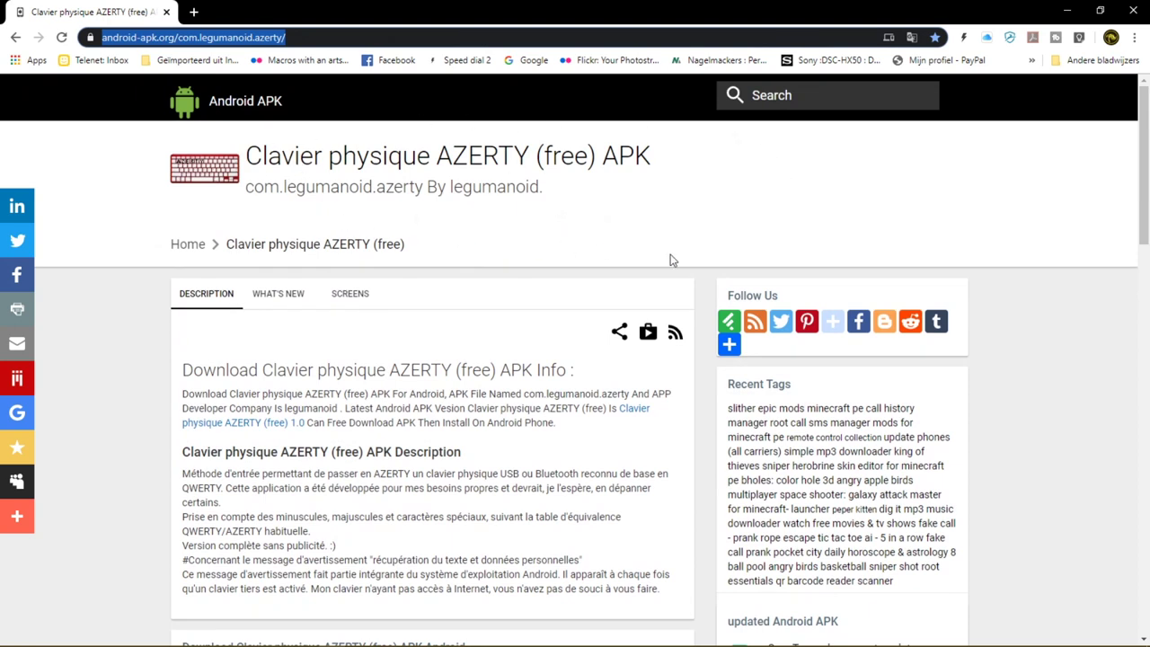
{"action": "mouse_move", "coordinate": [885, 644]}
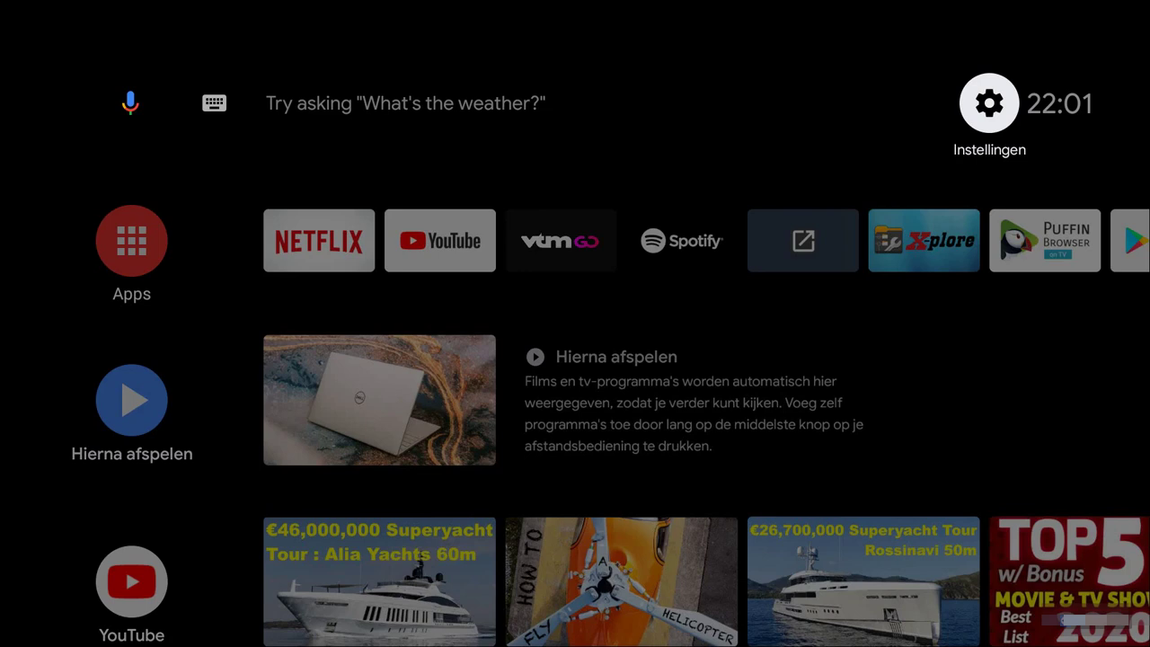
Step: Open X-plore, go to the Download folder and launch the com-legumanoid-azerty apk
{"action": "key", "text": "Down"}
{"action": "key", "text": "Left"}
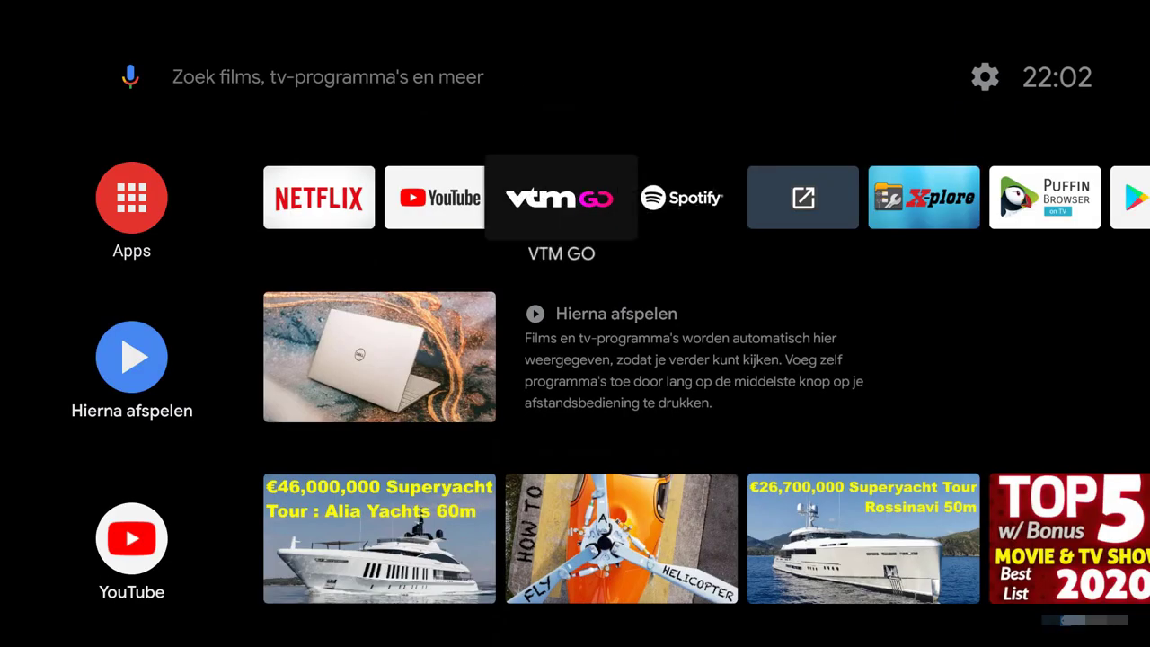
{"action": "key", "text": "Right"}
{"action": "key", "text": "Right"}
{"action": "key", "text": "Right"}
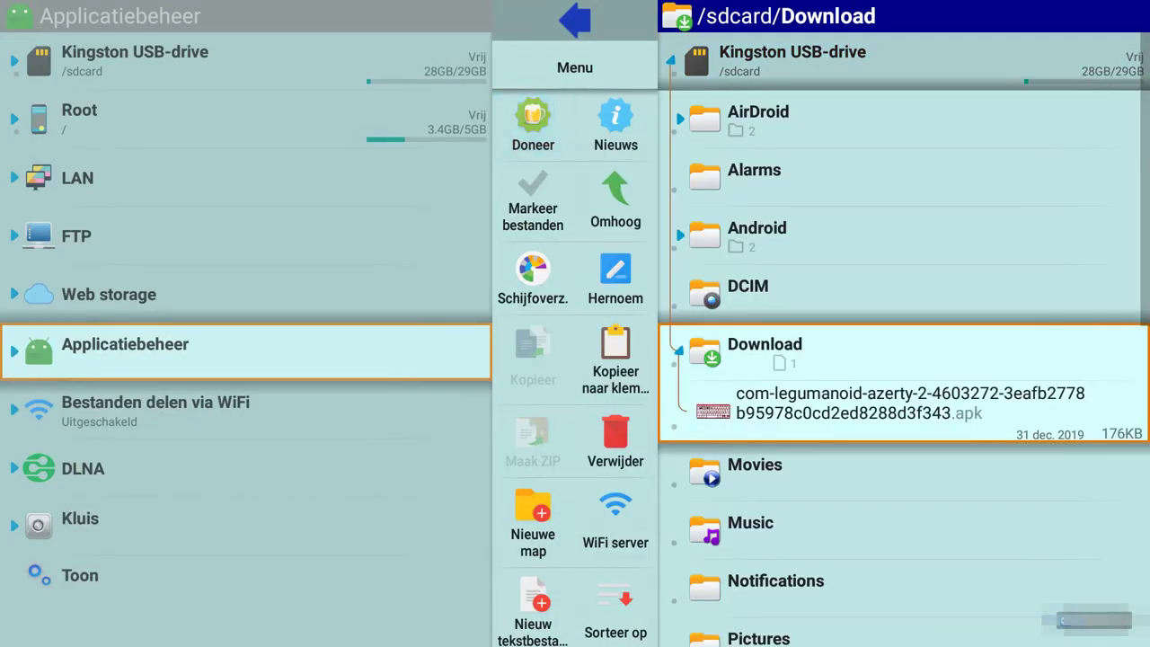
{"action": "key", "text": "Left"}
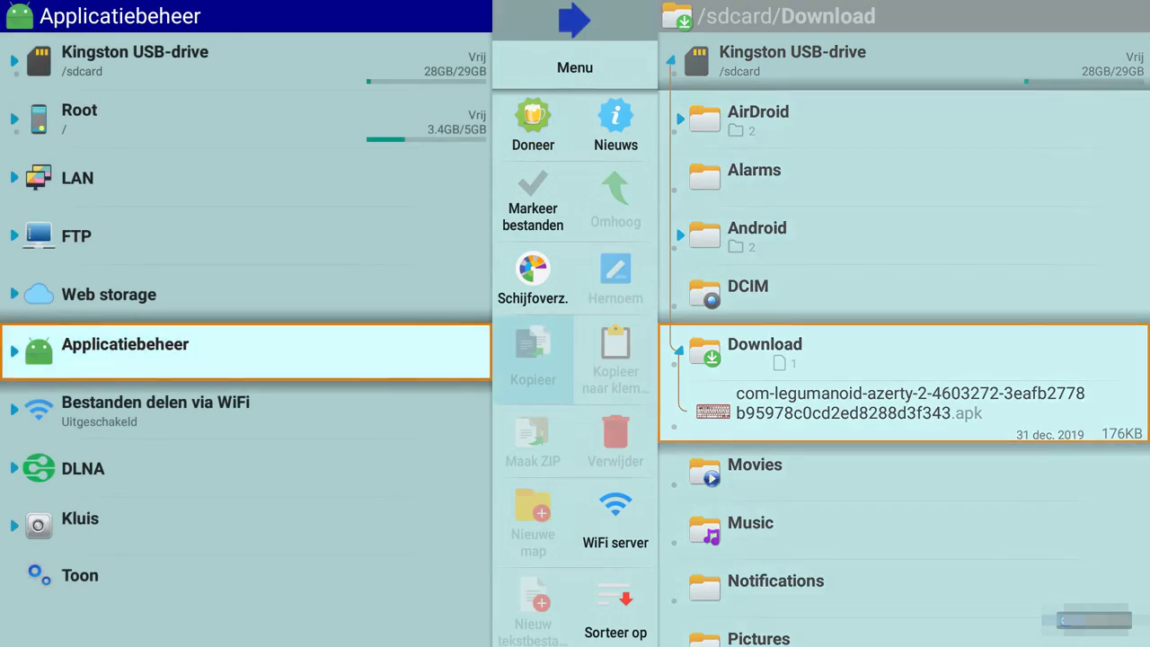
{"action": "key", "text": "Right"}
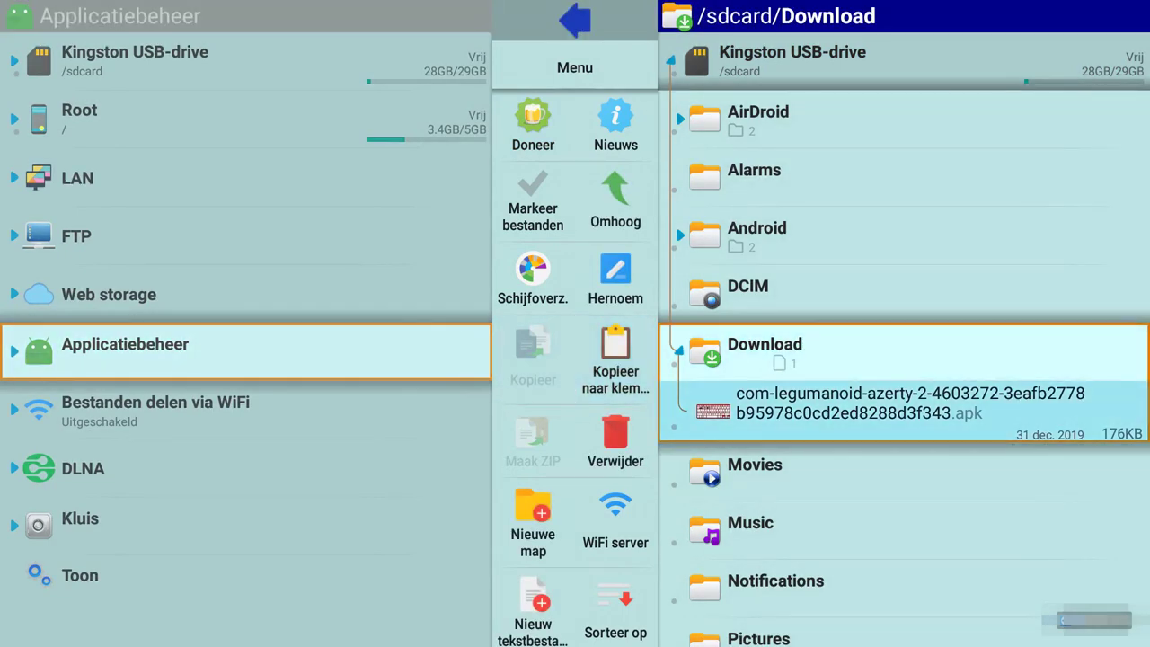
{"action": "key", "text": "Return"}
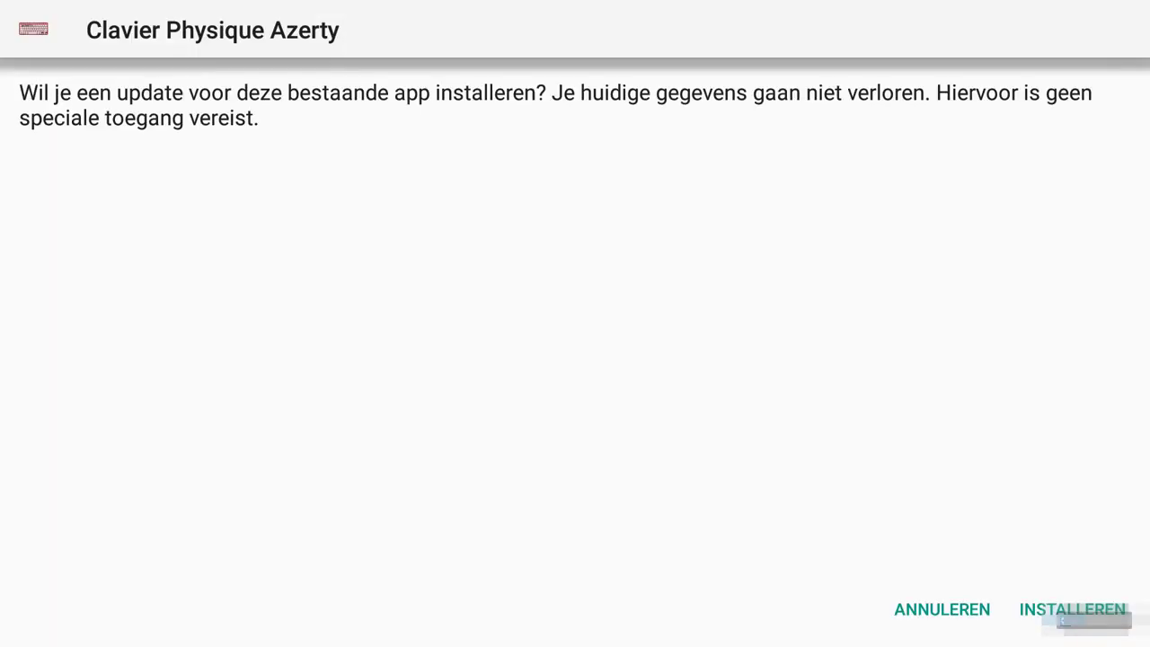
{"action": "key", "text": "Right"}
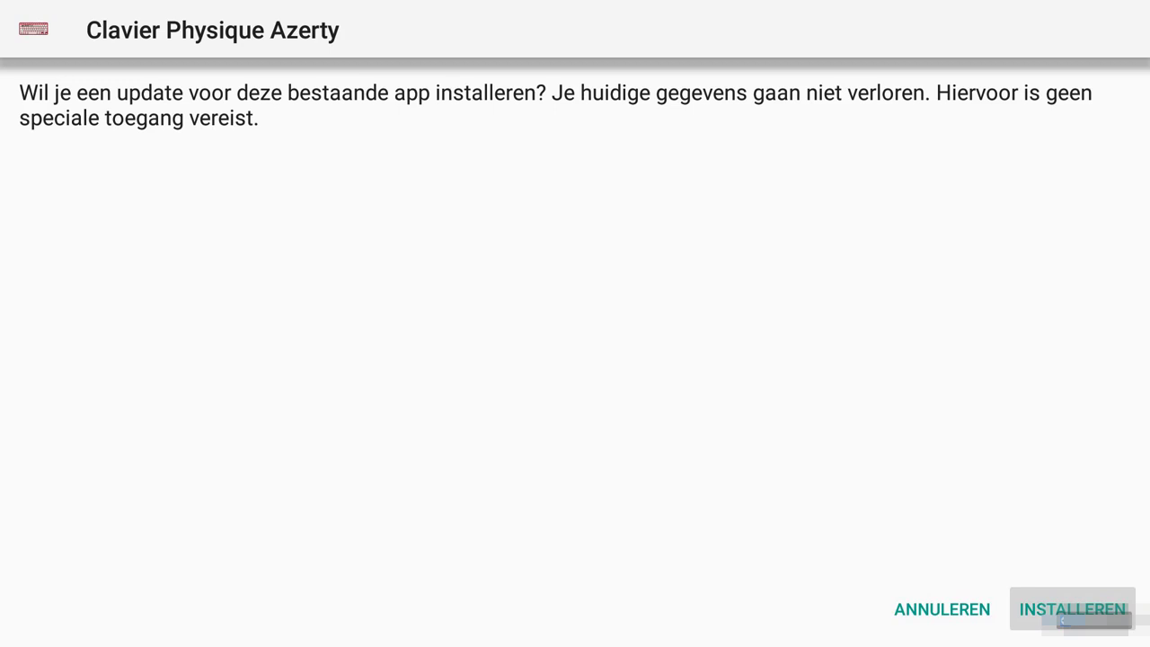
{"action": "key", "text": "Left"}
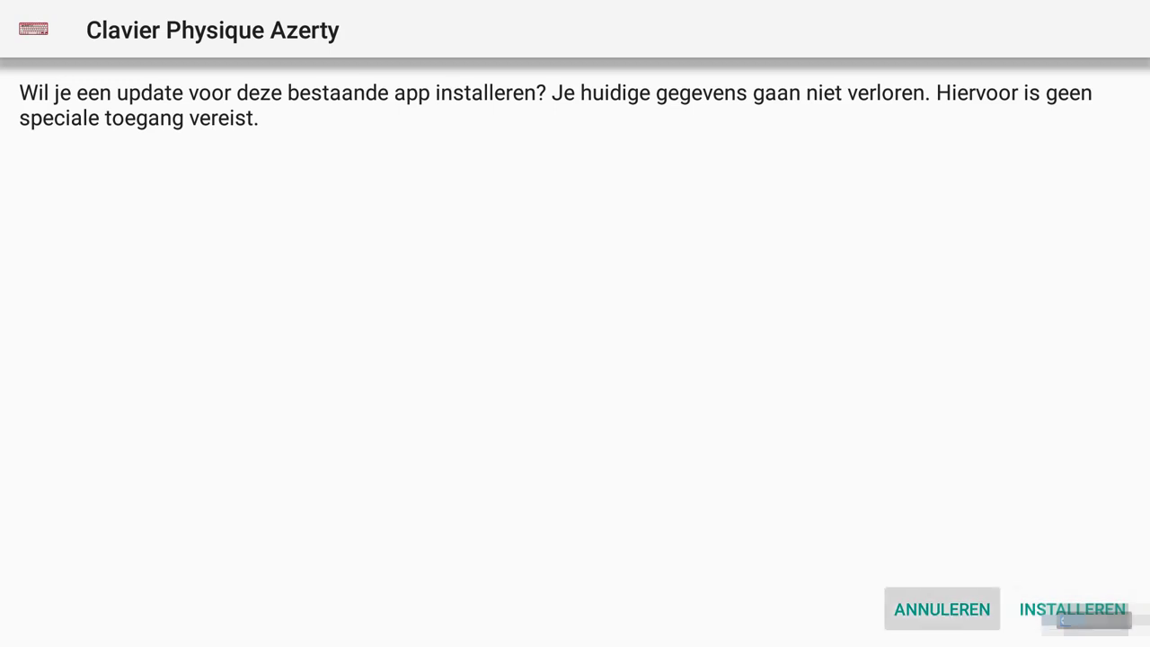
{"action": "key", "text": "Return"}
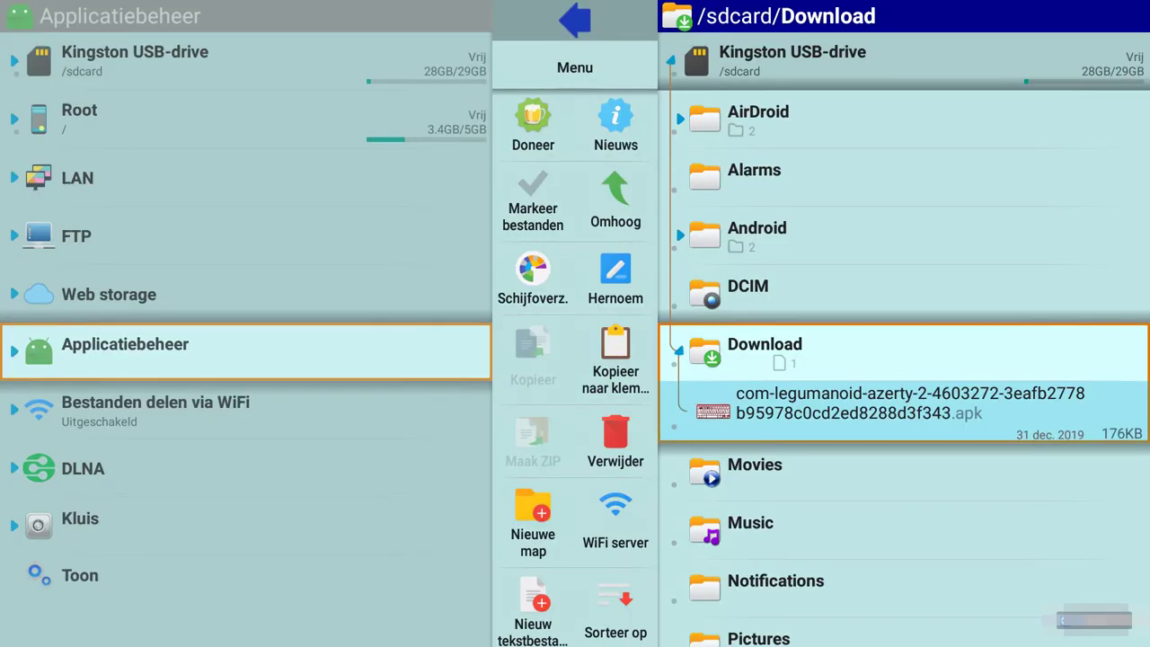
{"action": "key", "text": "Left"}
{"action": "key", "text": "Up"}
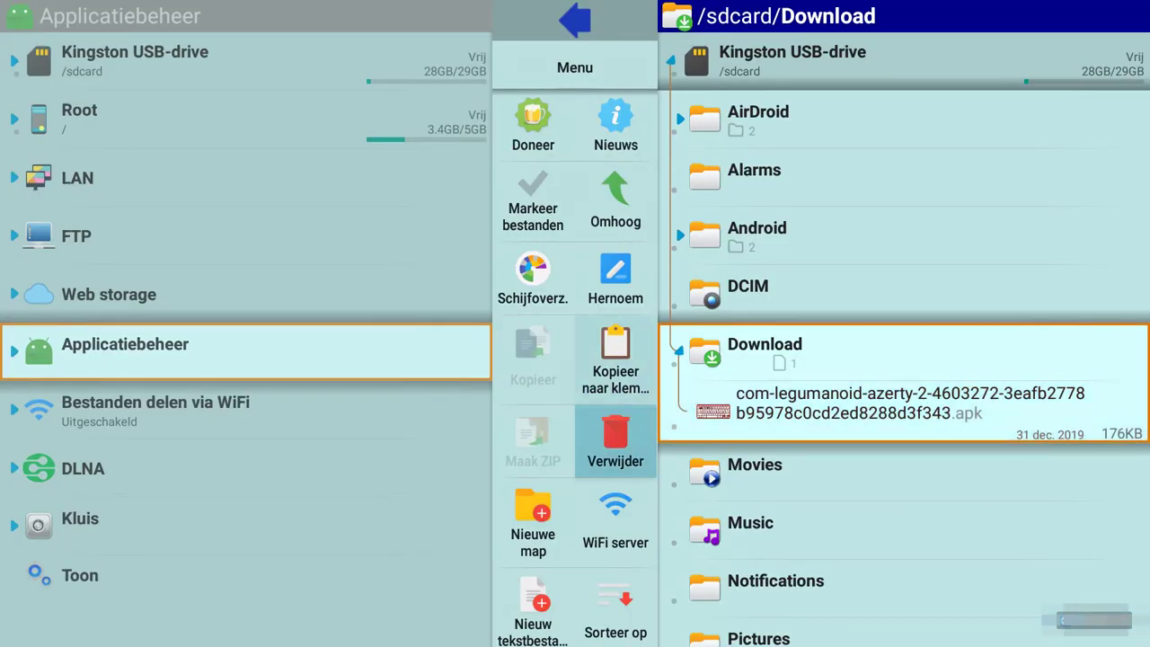
{"action": "key", "text": "Up"}
{"action": "key", "text": "Up"}
{"action": "key", "text": "Up"}
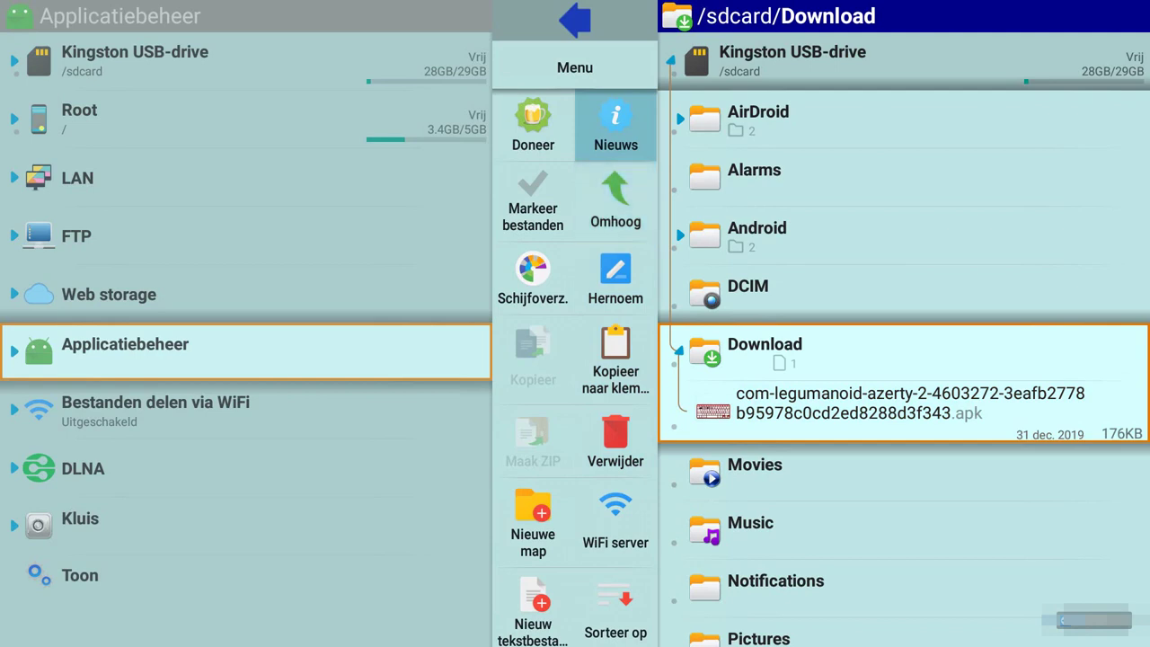
{"action": "key", "text": "Up"}
{"action": "key", "text": "Return"}
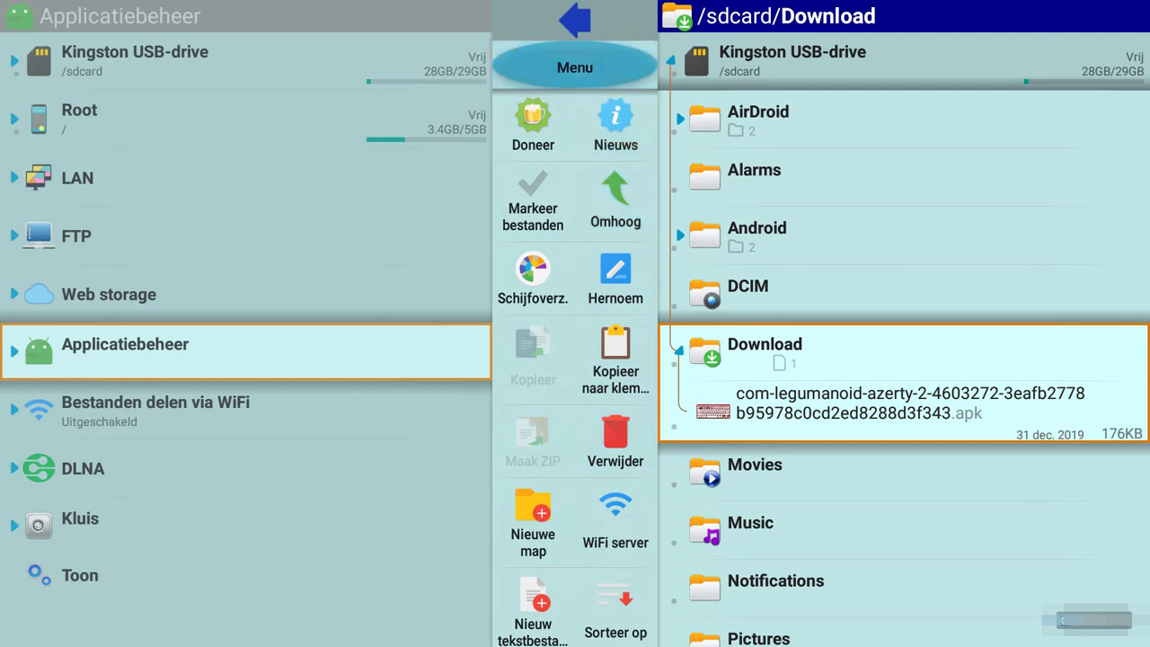
{"action": "key", "text": "Down"}
{"action": "key", "text": "Down"}
{"action": "key", "text": "Down"}
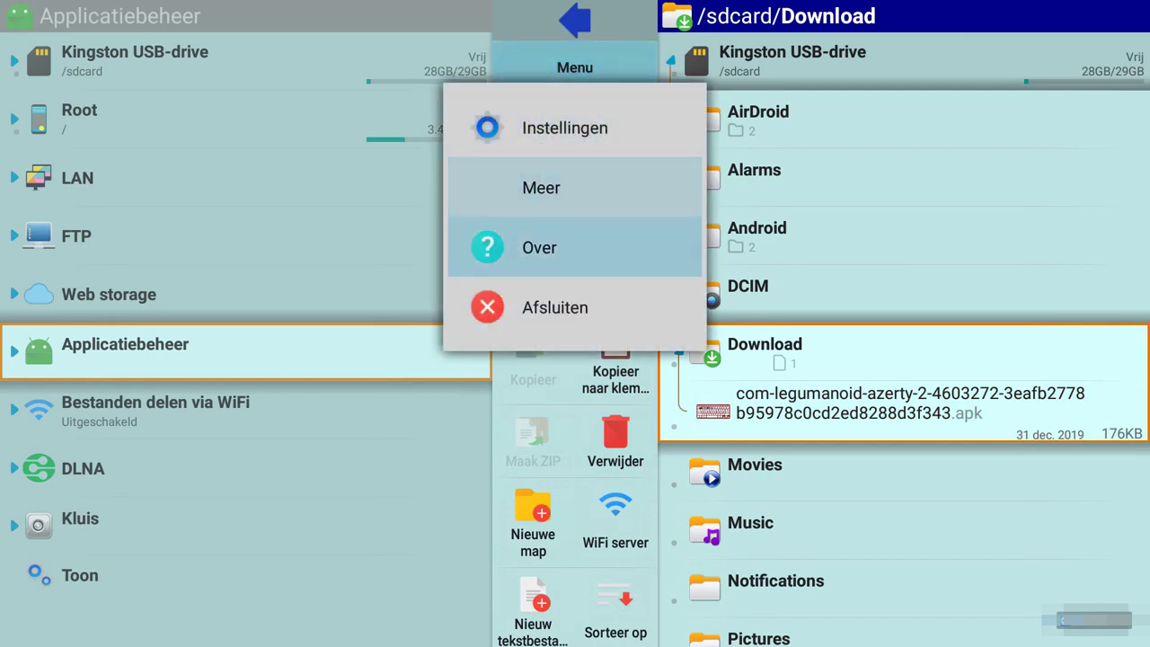
{"action": "key", "text": "Return"}
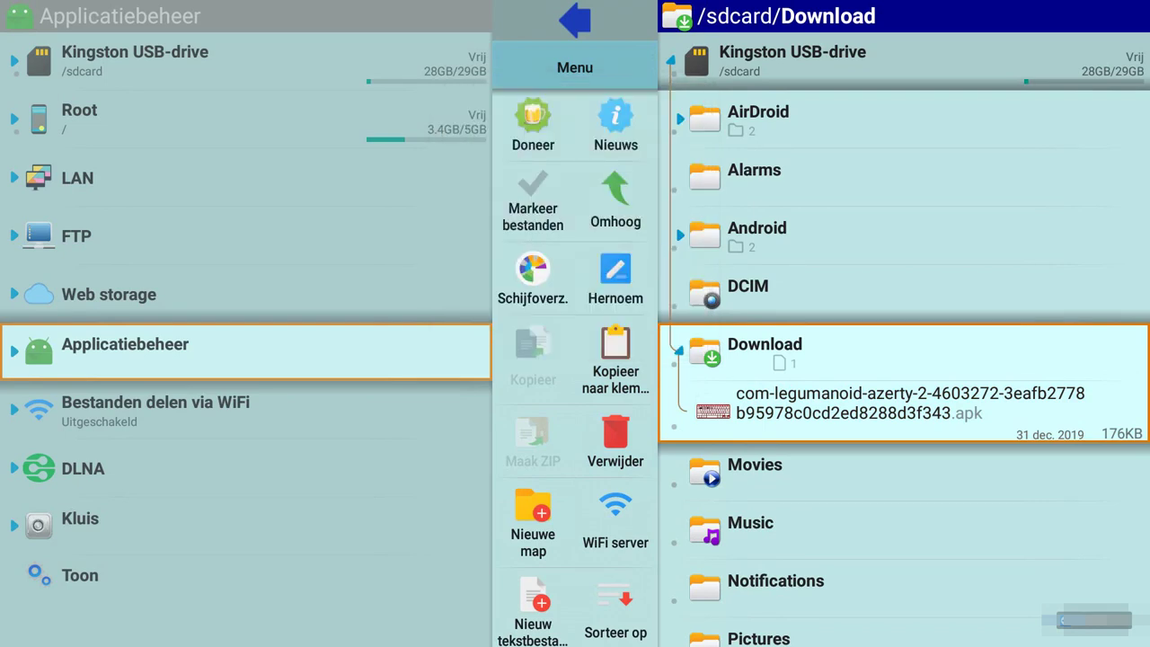
Step: Return to the home screen and open the Android TV settings
{"action": "key", "text": "Home"}
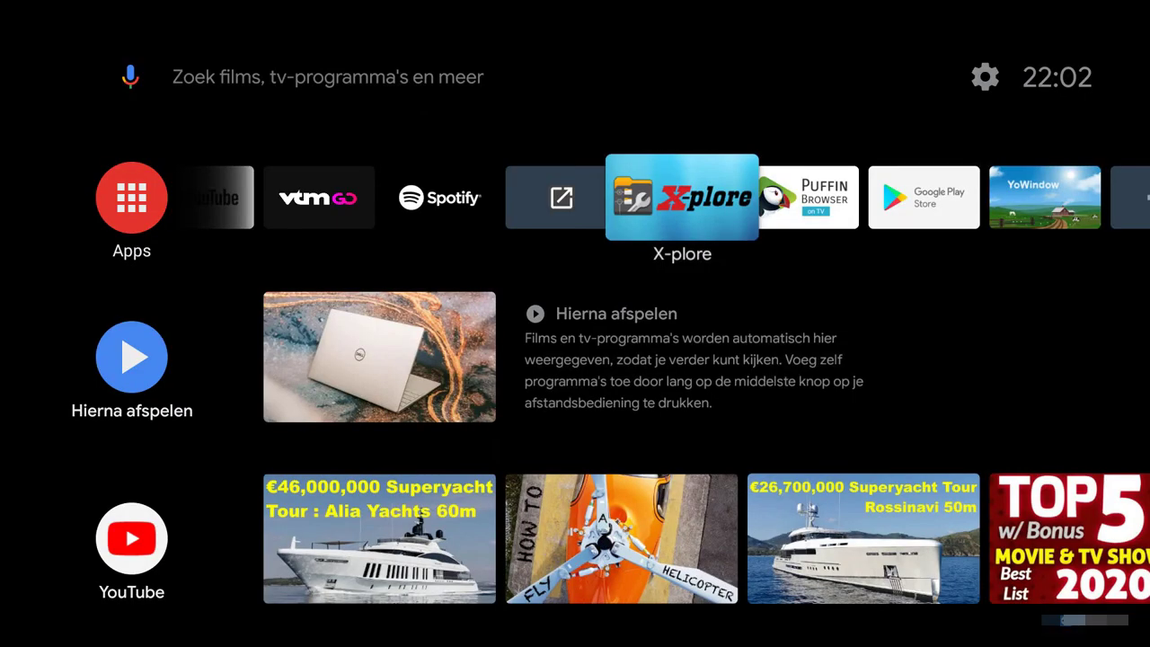
{"action": "key", "text": "Right"}
{"action": "key", "text": "Right"}
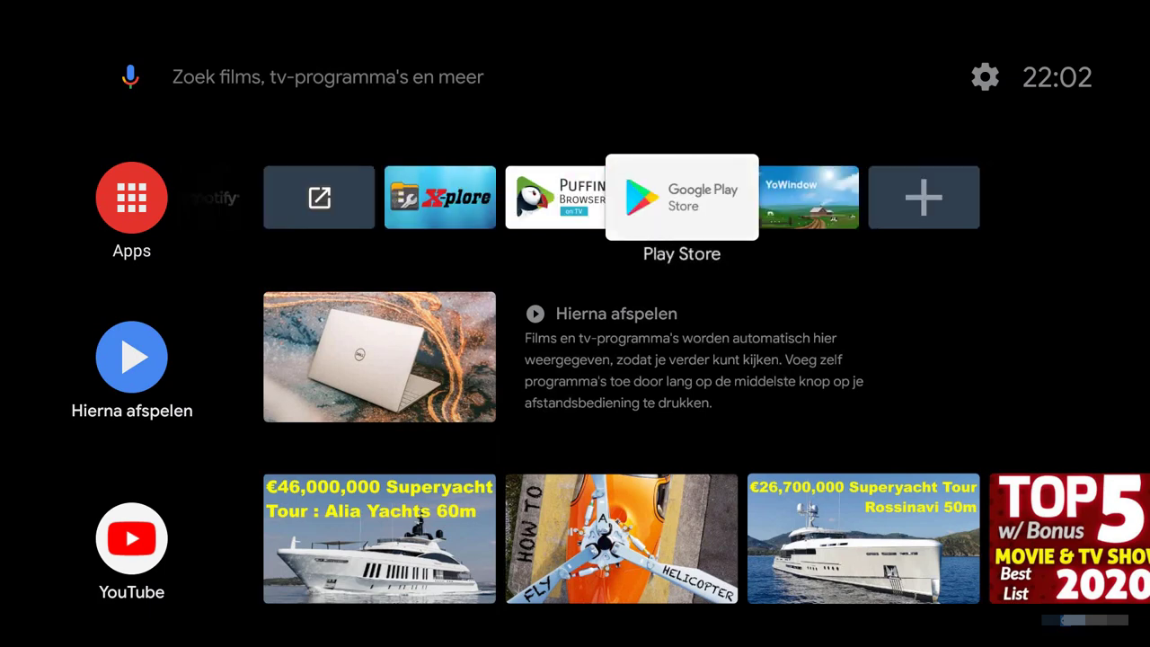
{"action": "key", "text": "Right"}
{"action": "key", "text": "Right"}
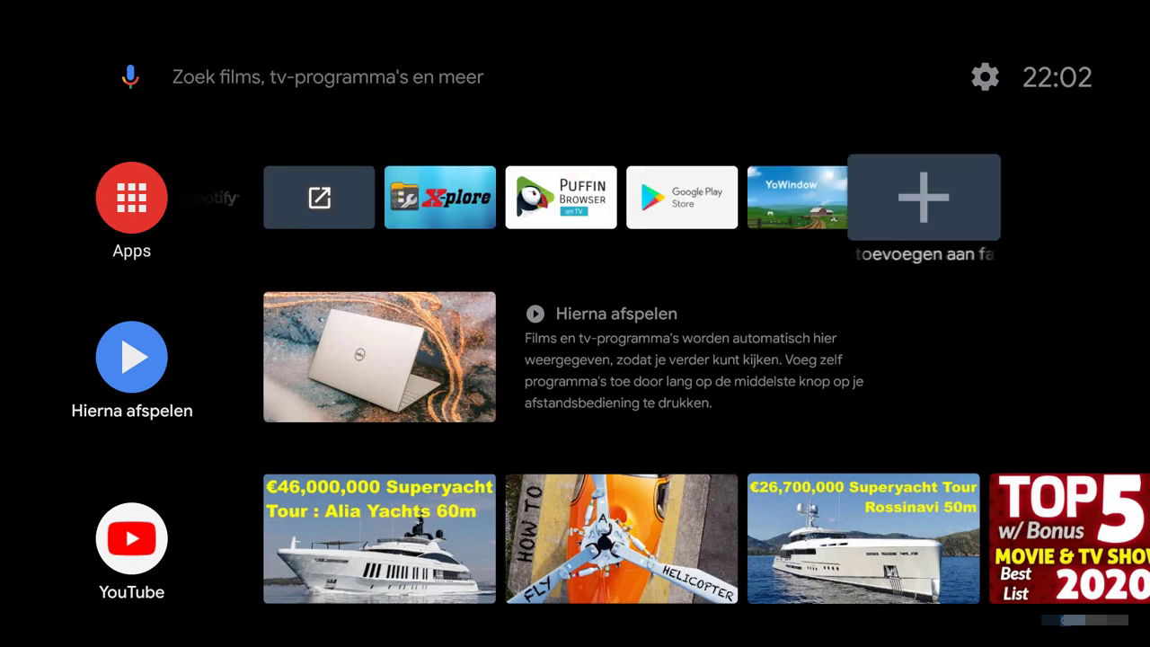
{"action": "key", "text": "Up"}
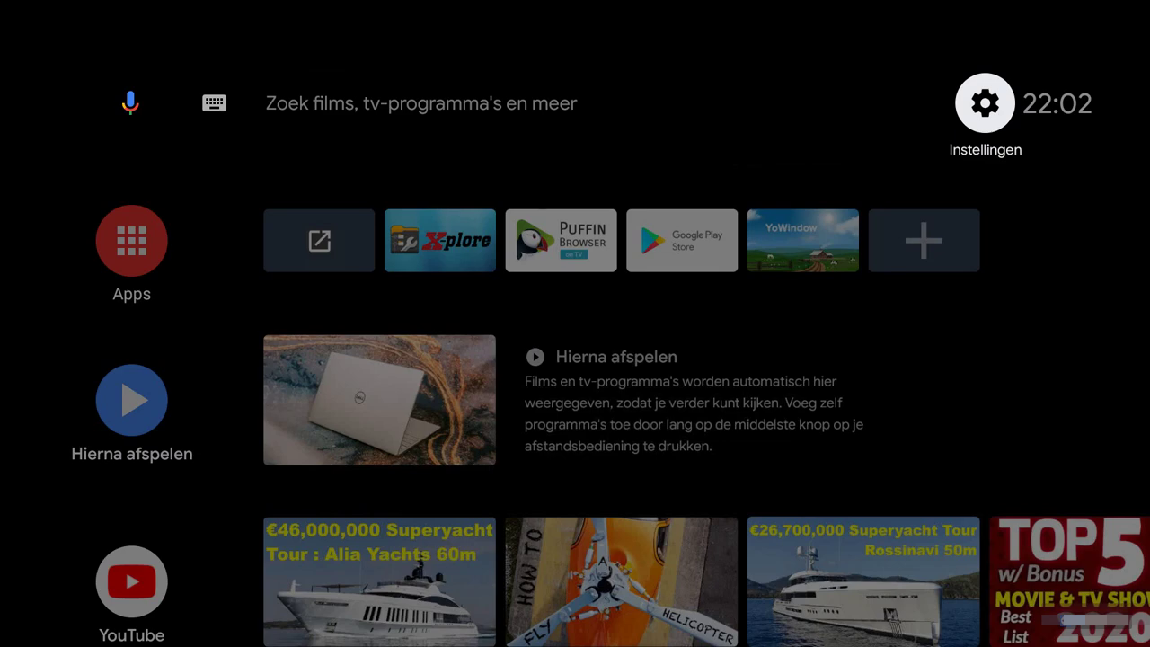
{"action": "key", "text": "Return"}
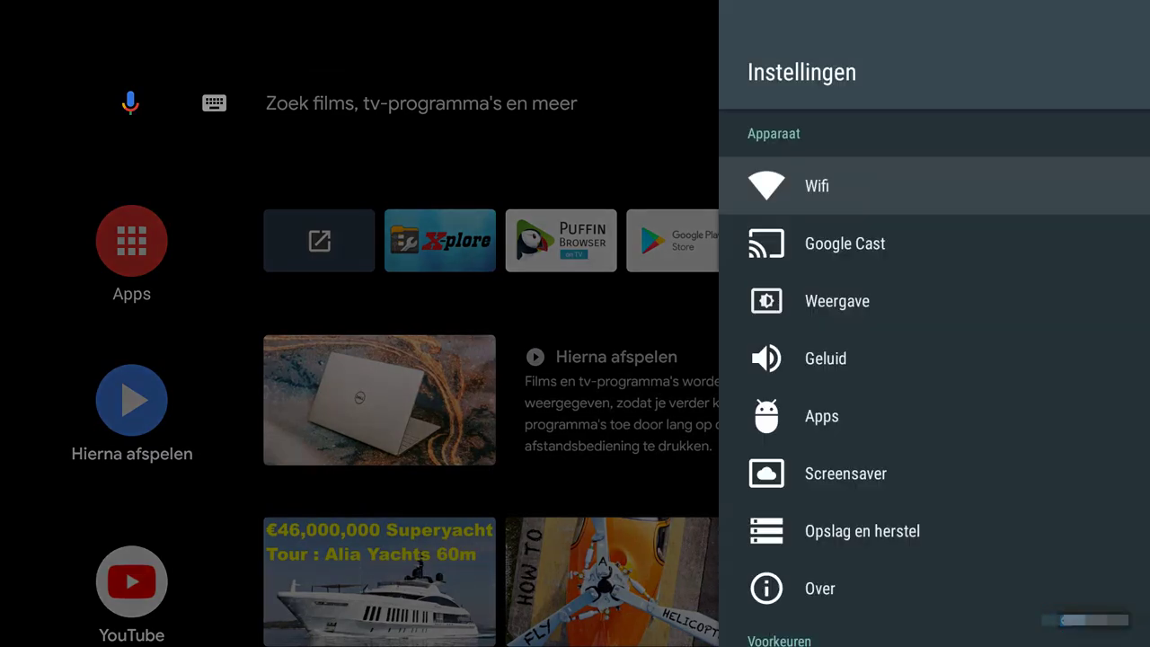
Step: Check Clavier Physique Azerty (774 kB) under Gedownloade apps, then go back to Instellingen
{"action": "key", "text": "Down"}
{"action": "key", "text": "Down"}
{"action": "key", "text": "Down"}
{"action": "key", "text": "Return"}
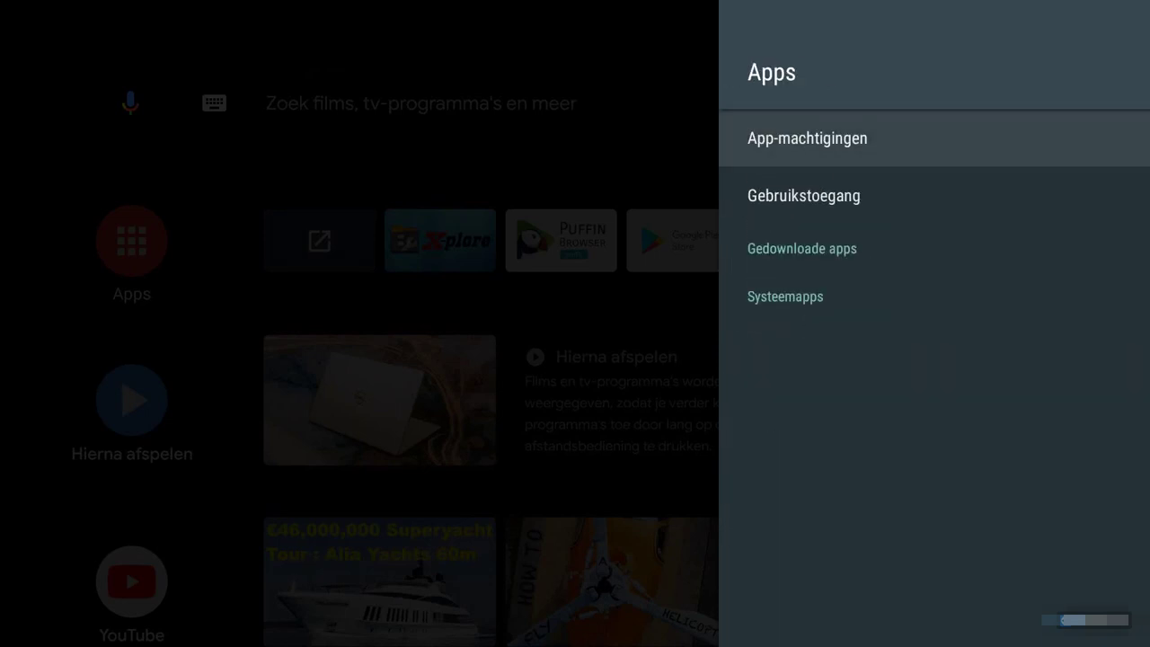
{"action": "key", "text": "Down"}
{"action": "key", "text": "Down"}
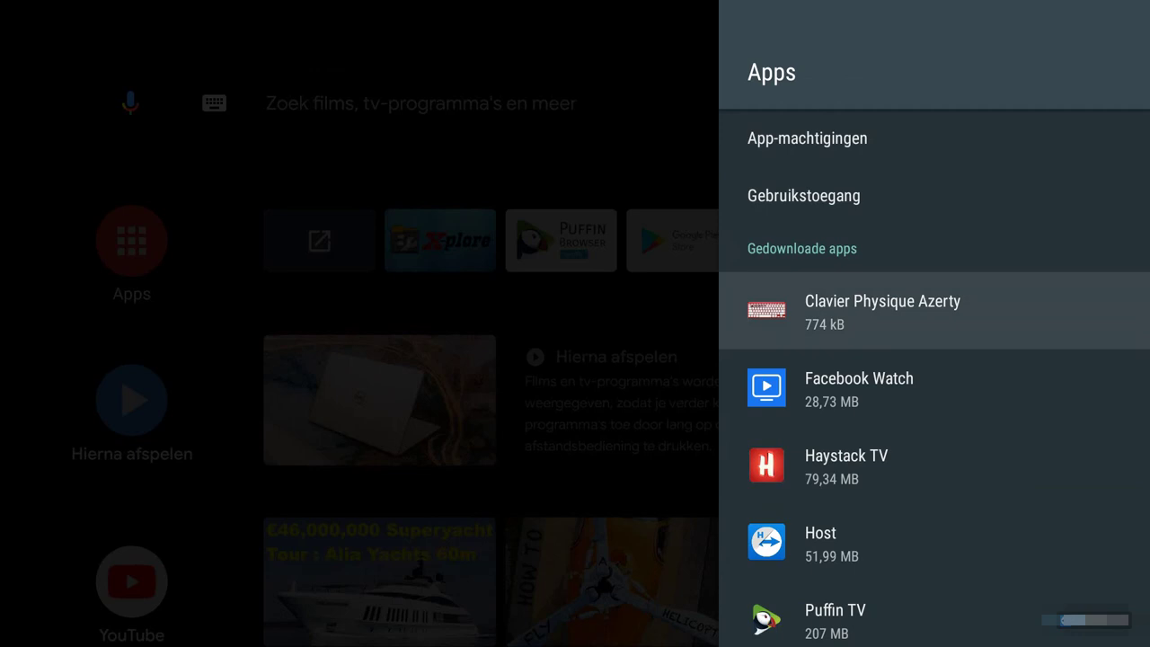
{"action": "key", "text": "Escape"}
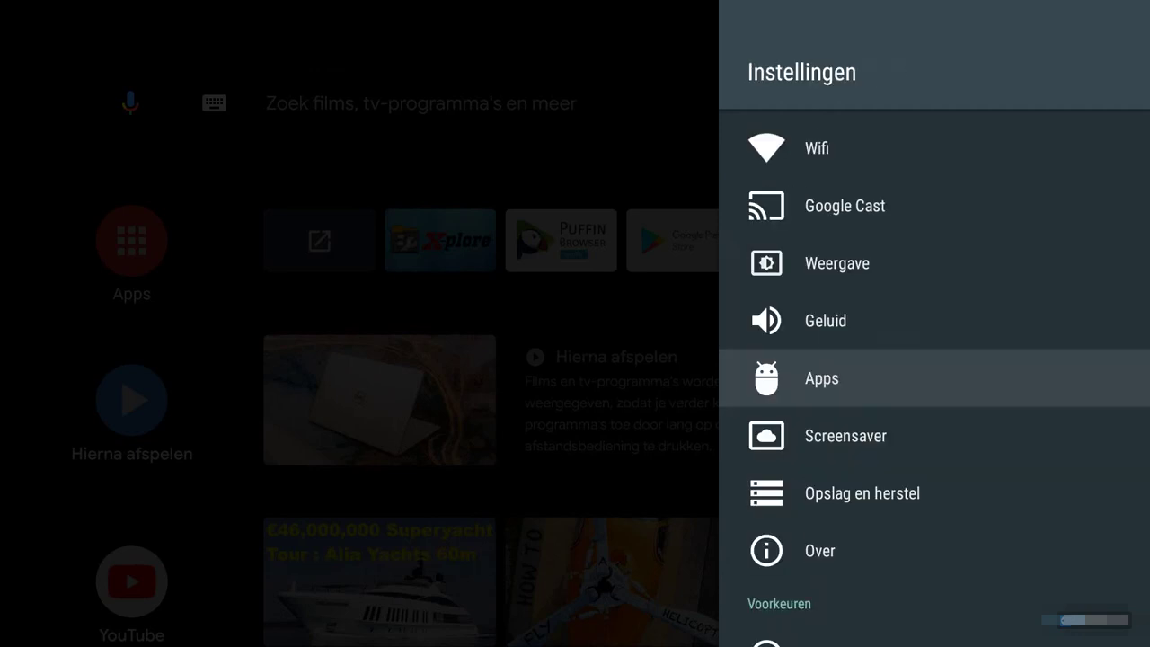
Step: Confirm Clavier physique AZERTY is enabled under Toetsenbord > Toetsenborden beheren
{"action": "key", "text": "Down"}
{"action": "key", "text": "Down"}
{"action": "key", "text": "Down"}
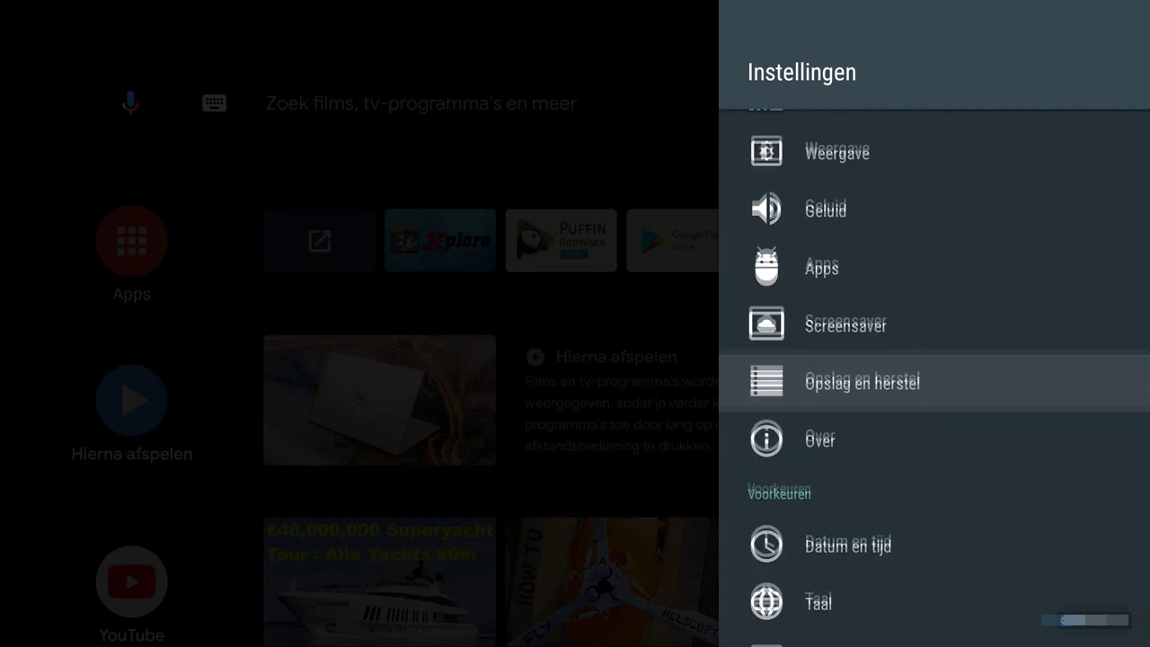
{"action": "key", "text": "Down"}
{"action": "key", "text": "Down"}
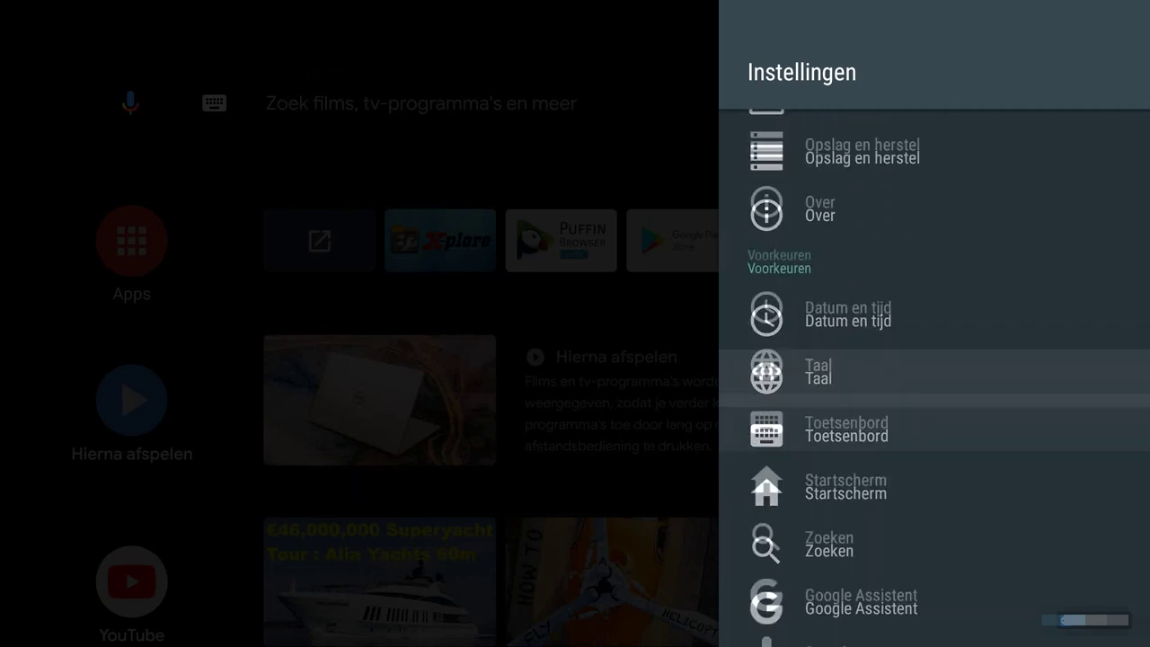
{"action": "key", "text": "Return"}
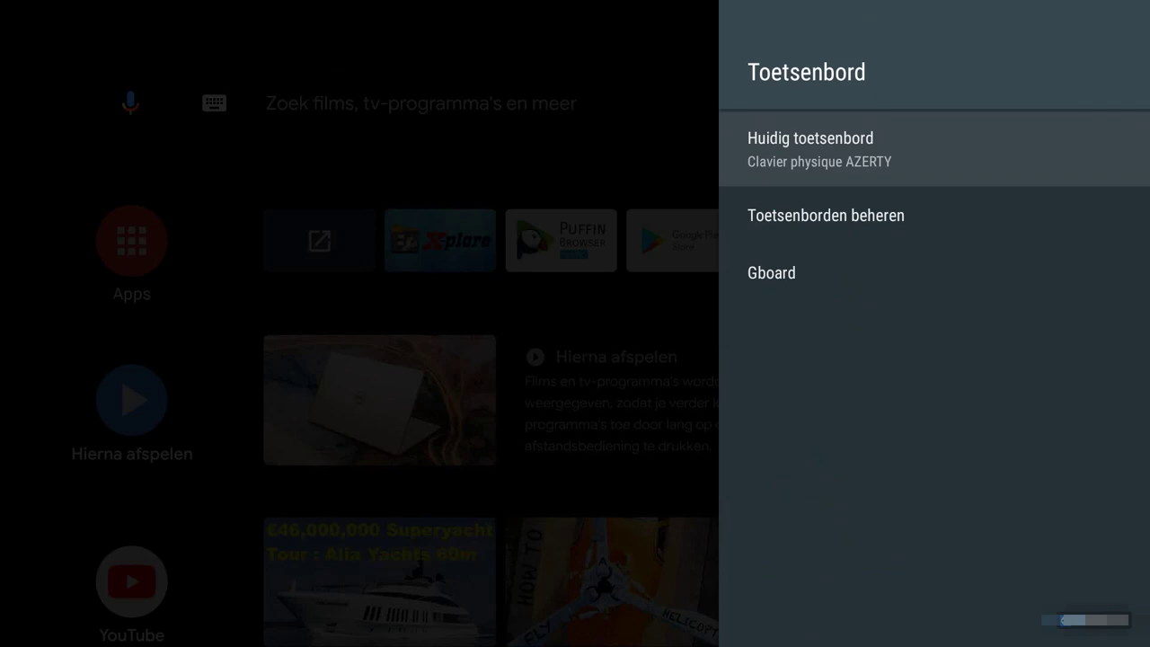
{"action": "key", "text": "Down"}
{"action": "key", "text": "Return"}
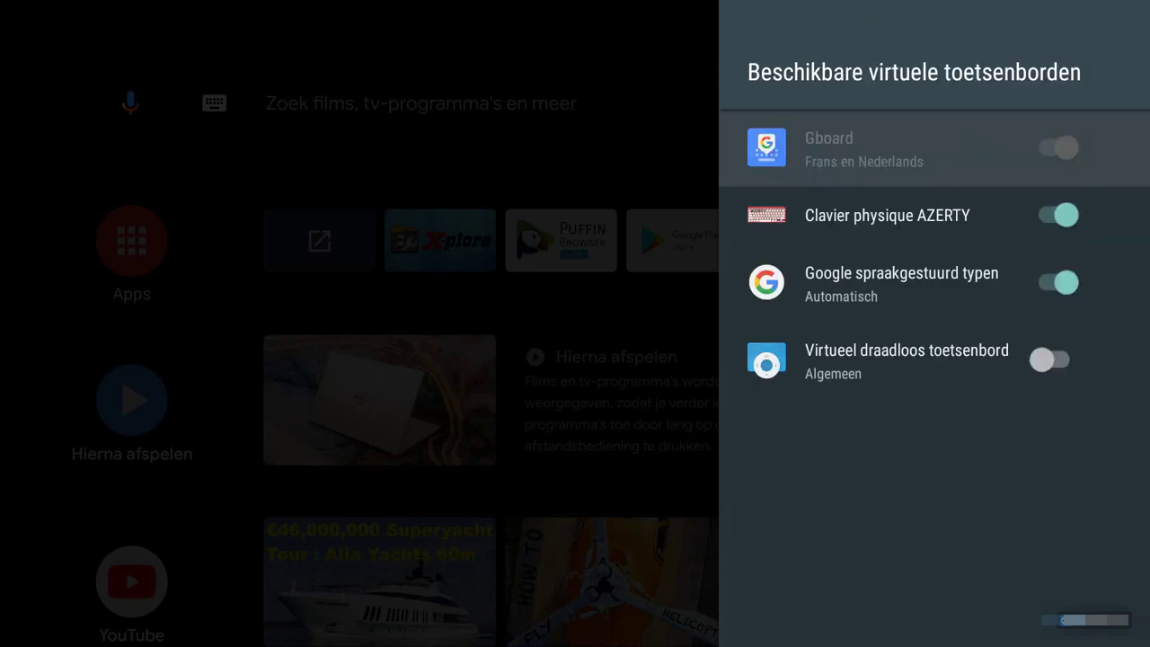
{"action": "key", "text": "Down"}
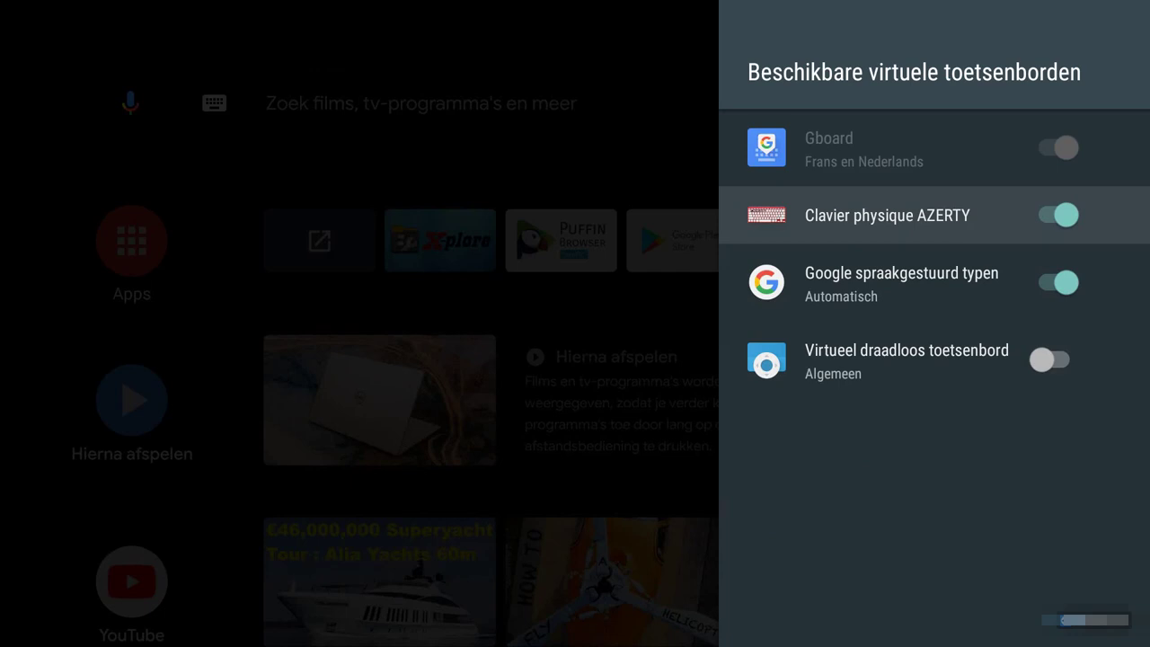
{"action": "key", "text": "Escape"}
Step: Set Huidig toetsenbord to Clavier physique AZERTY and exit settings to the home screen
{"action": "key", "text": "Up"}
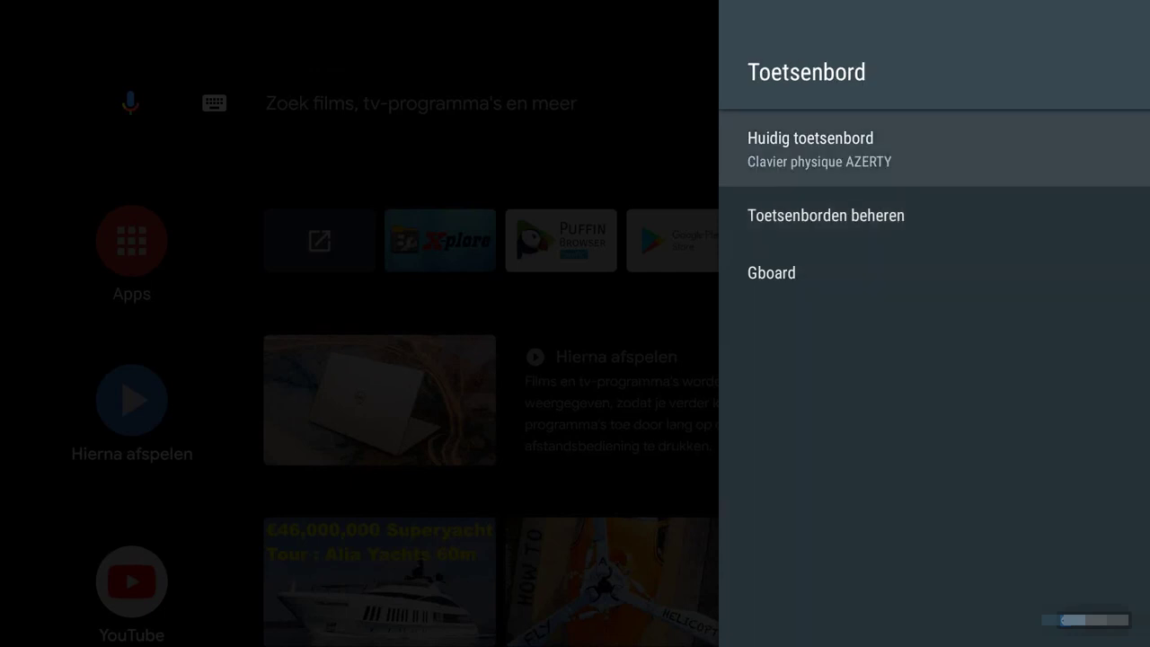
{"action": "key", "text": "Return"}
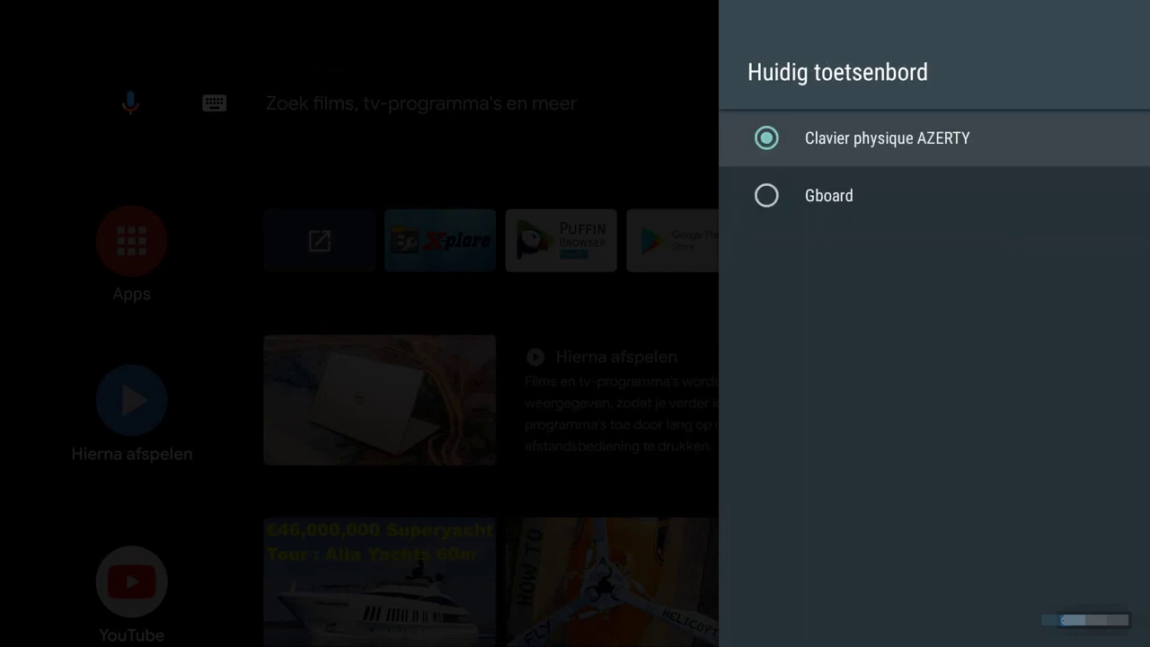
{"action": "key", "text": "Down"}
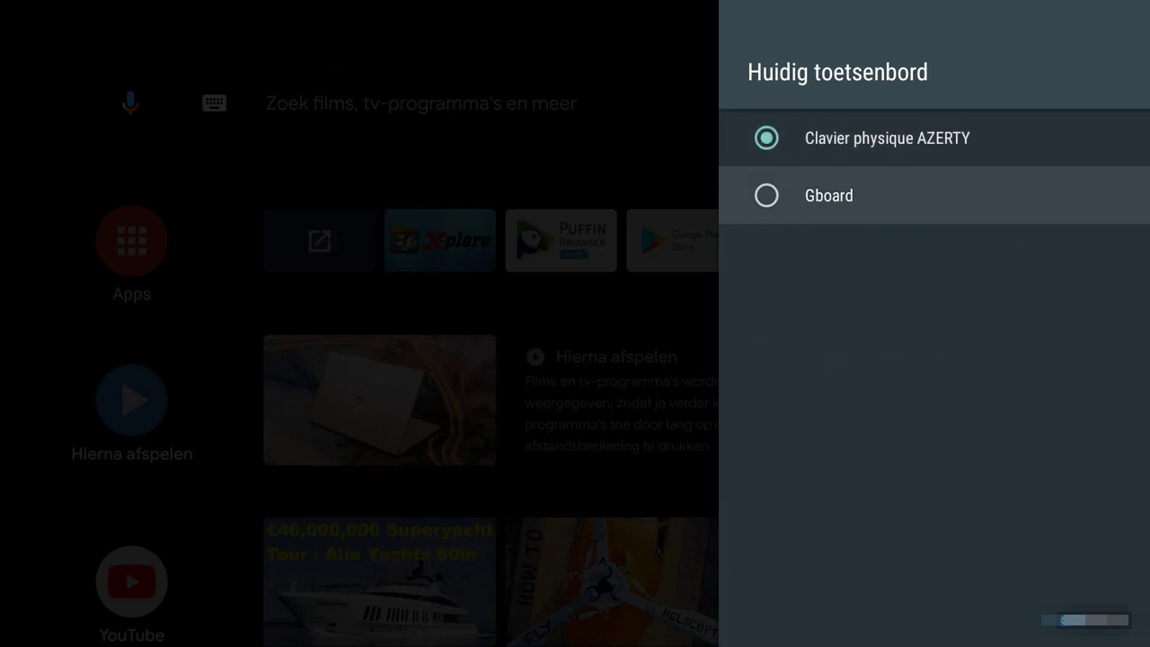
{"action": "key", "text": "Up"}
{"action": "key", "text": "Return"}
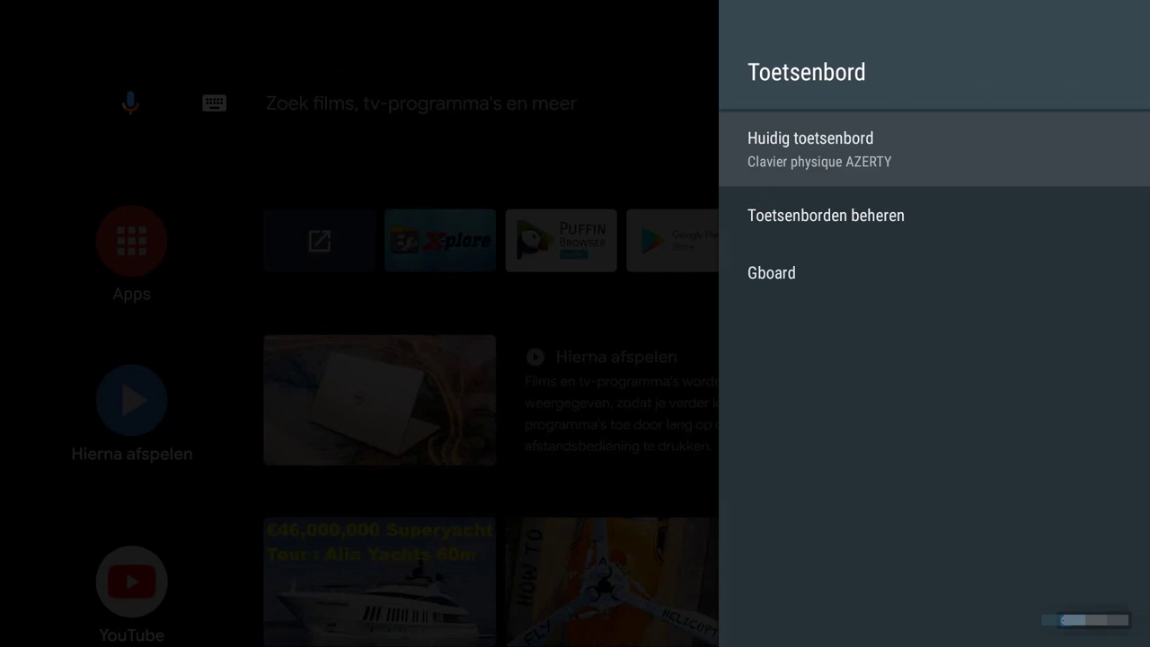
{"action": "key", "text": "Escape"}
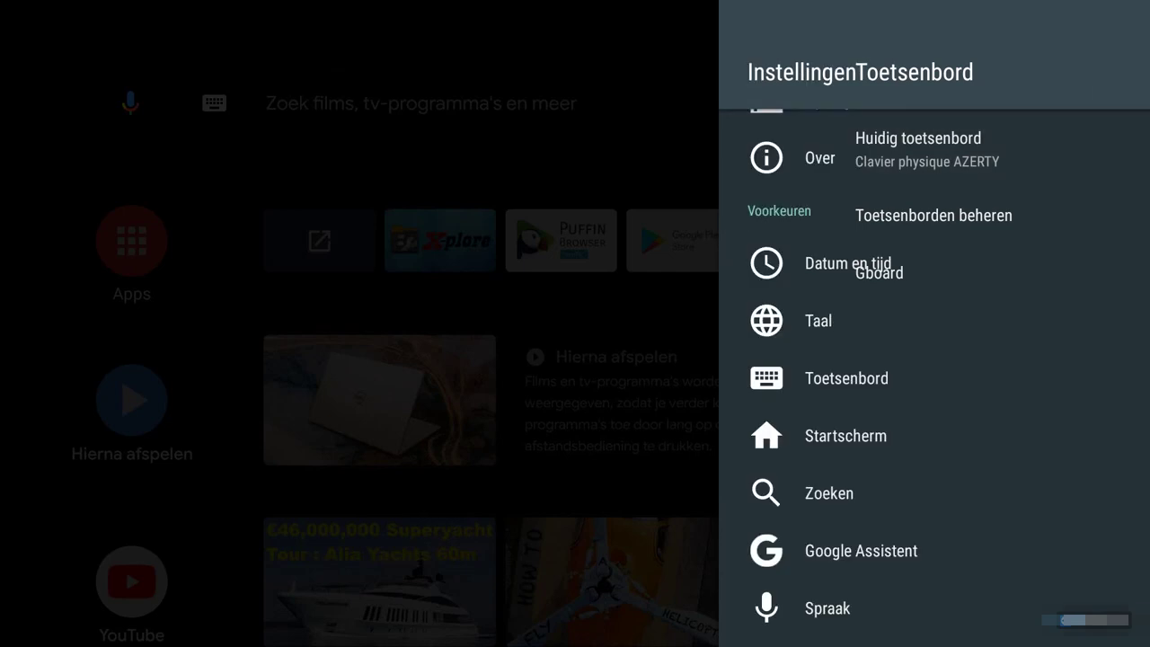
{"action": "key", "text": "Escape"}
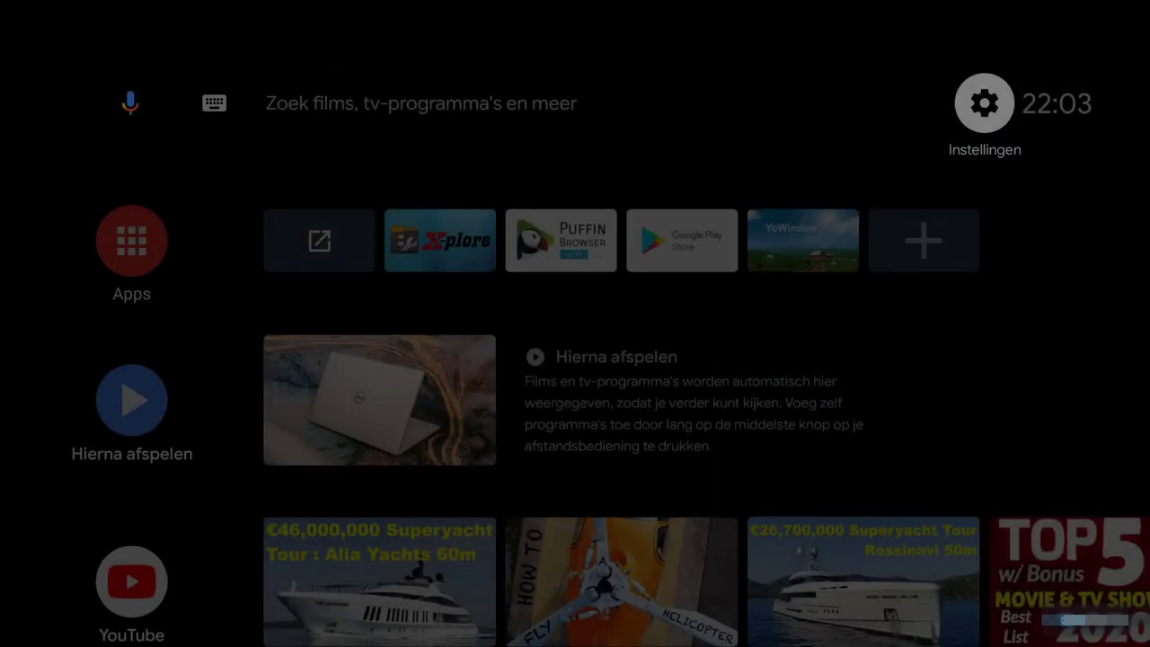
Step: Type the test word 'azerty' into Google search with the physical keyboard, then close it
{"action": "key", "text": "Left"}
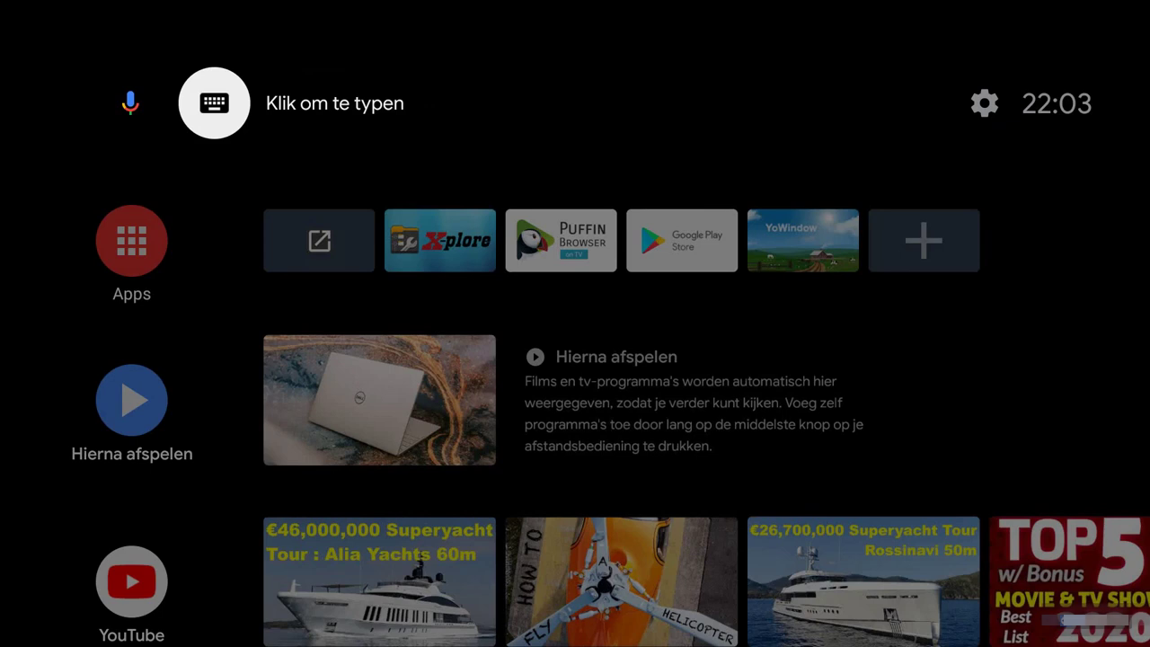
{"action": "key", "text": "Return"}
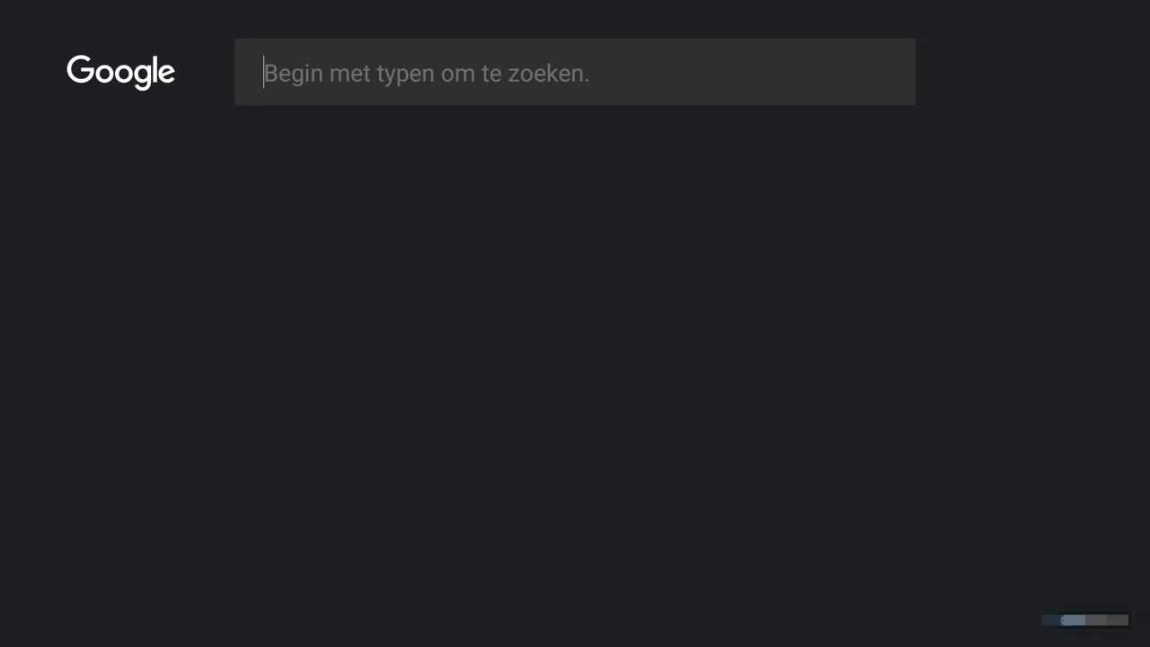
{"action": "type", "text": "aze"}
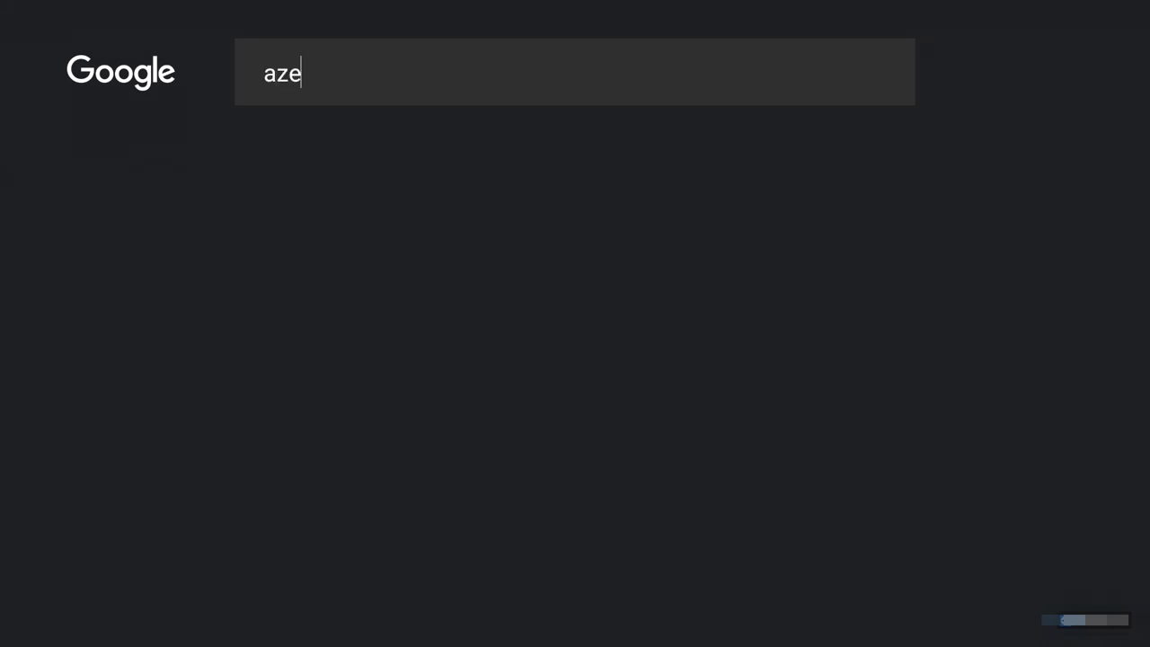
{"action": "type", "text": "rt"}
{"action": "type", "text": "y"}
{"action": "key", "text": "Escape"}
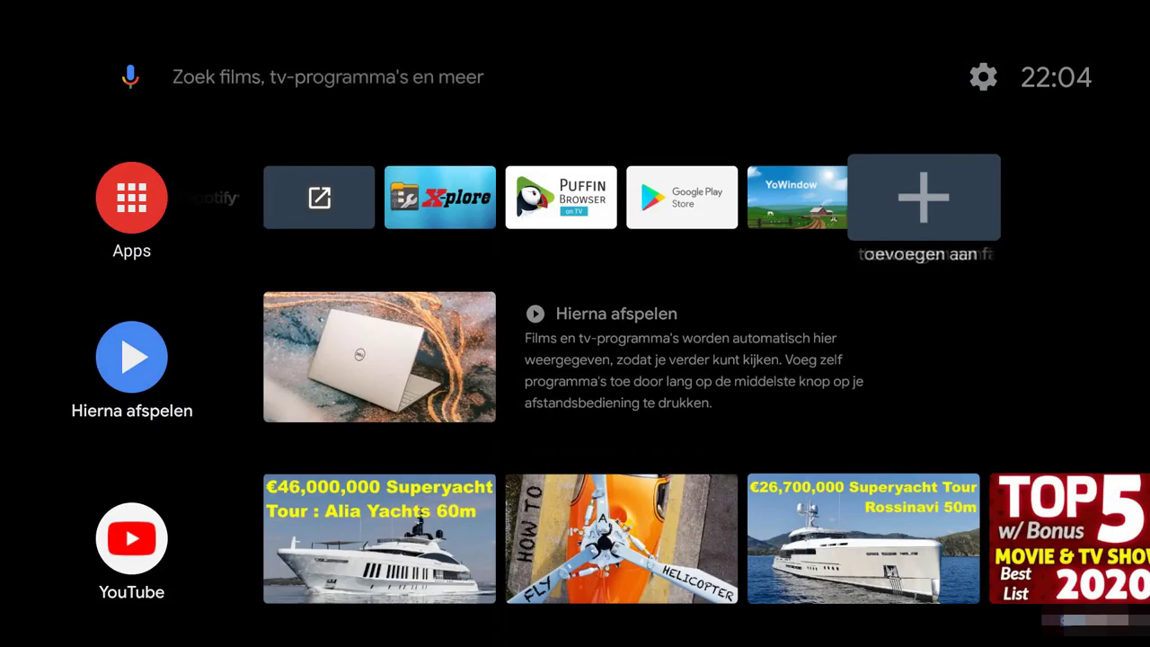
Step: Move left along the home screen app row past Play Store and X-plore to Netflix
{"action": "key", "text": "Left"}
{"action": "key", "text": "Left"}
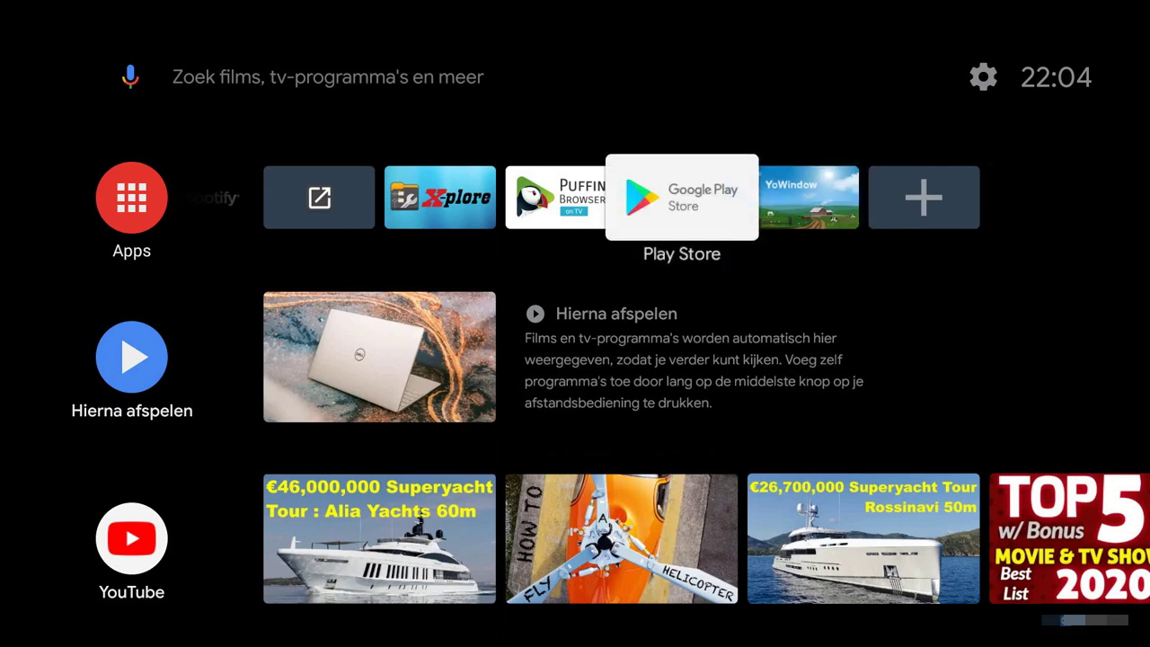
{"action": "key", "text": "Left"}
{"action": "key", "text": "Left"}
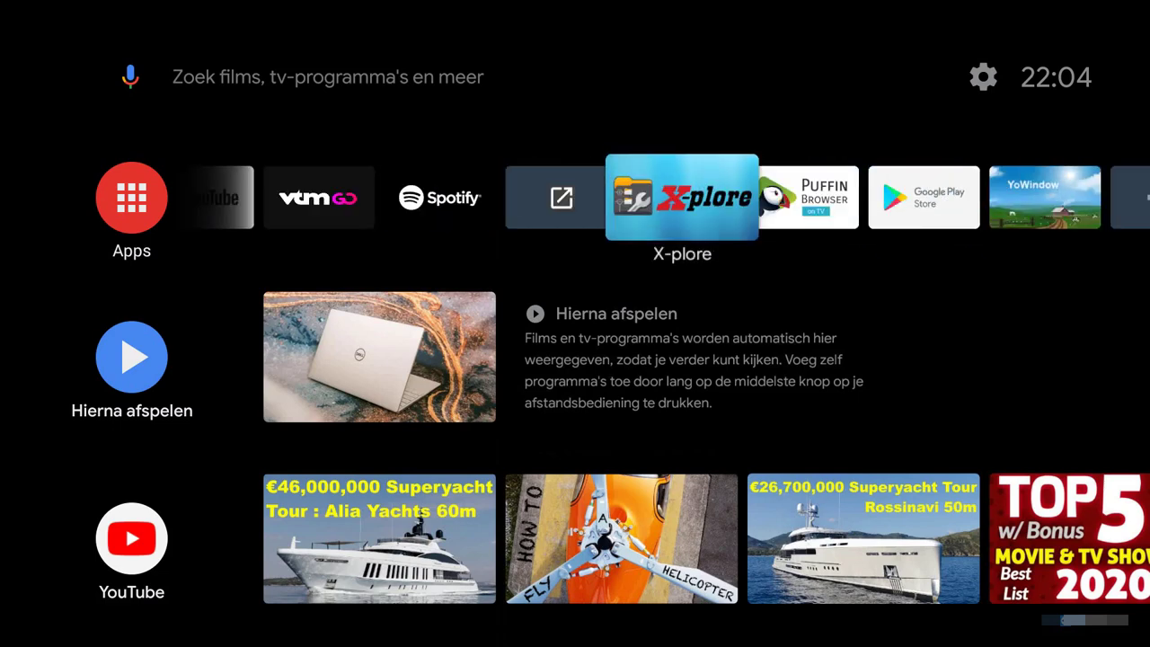
{"action": "key", "text": "Left"}
{"action": "key", "text": "Left"}
{"action": "key", "text": "Left"}
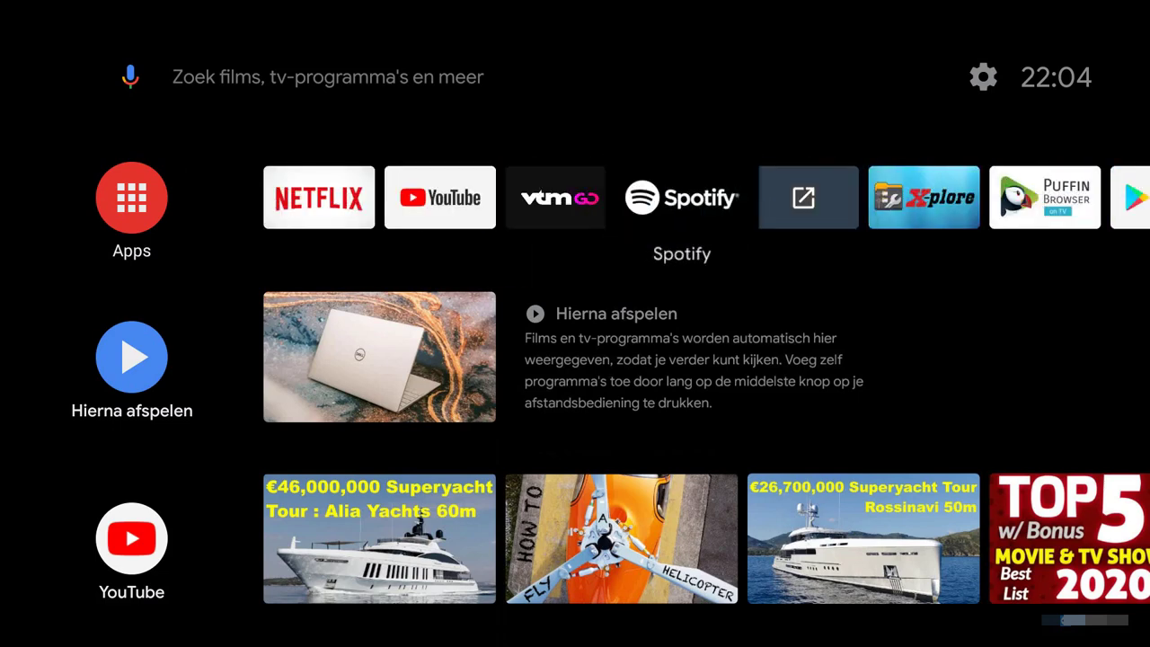
{"action": "key", "text": "Left"}
{"action": "key", "text": "Left"}
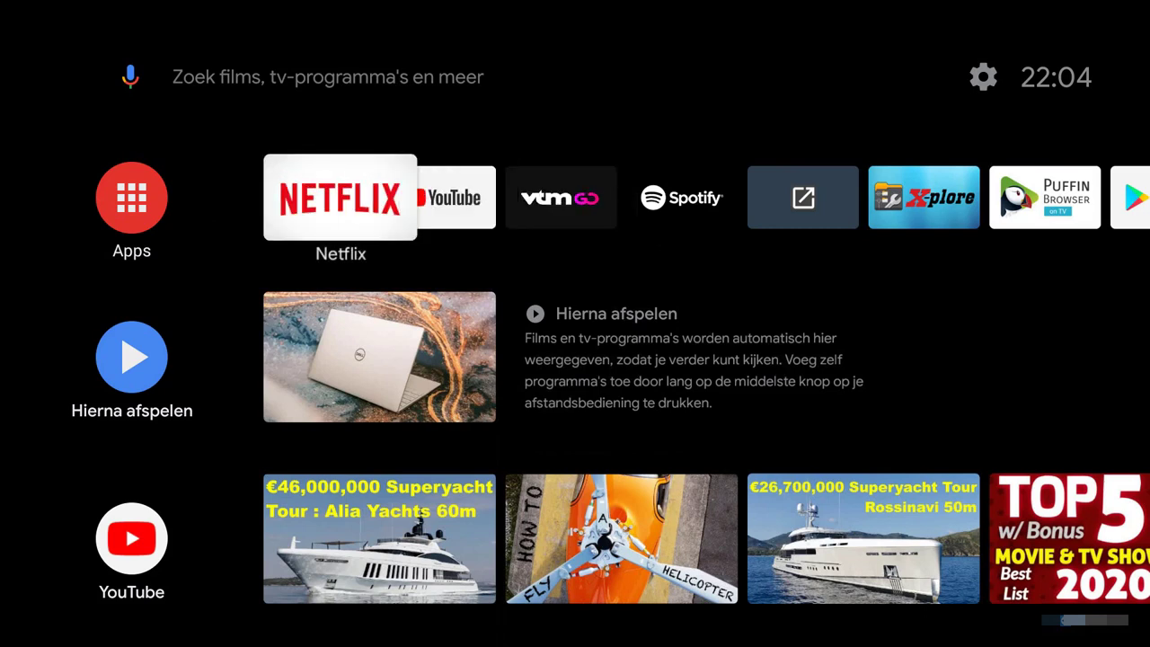